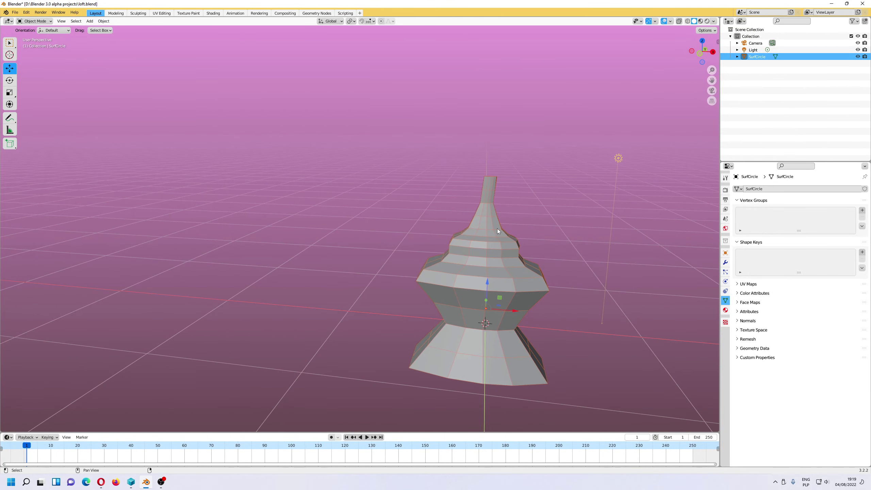
# Show the Bsurfaces tools in the sidebar Edit tab and delete the SurfCircle vase mesh
pyautogui.moveTo(361, 267); pyautogui.dragTo(506, 239, button='middle')
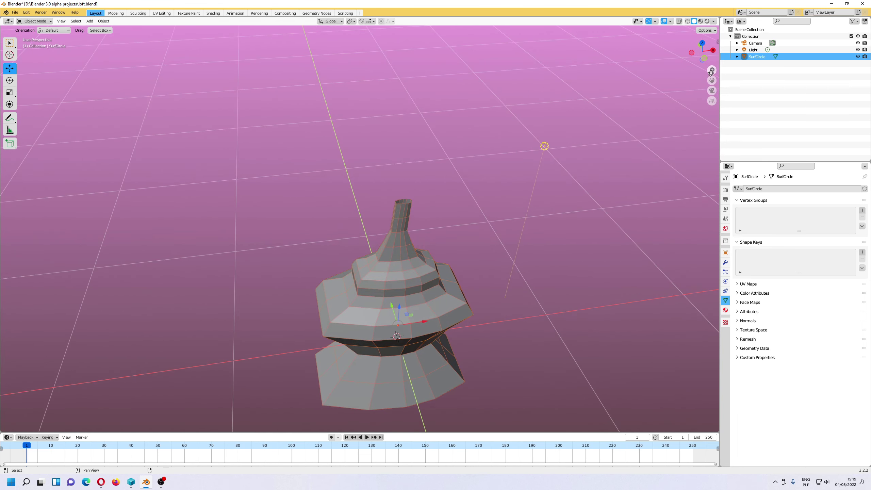
pyautogui.click(718, 45)
pyautogui.click(715, 85)
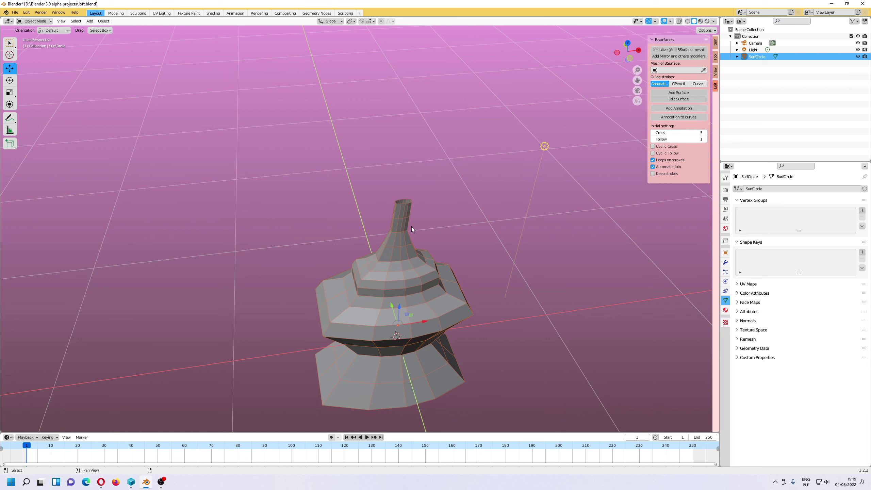
pyautogui.press('Delete')
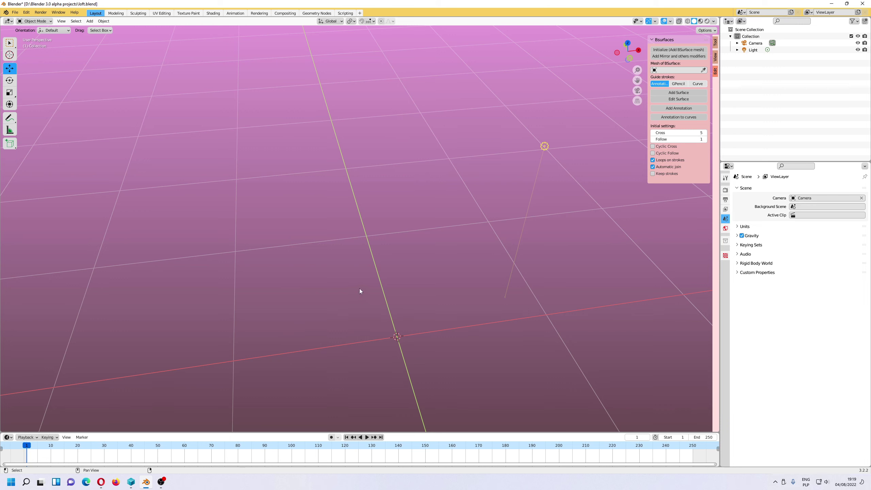
# Search the Preferences add-on list for 'bs'
pyautogui.click(26, 13)
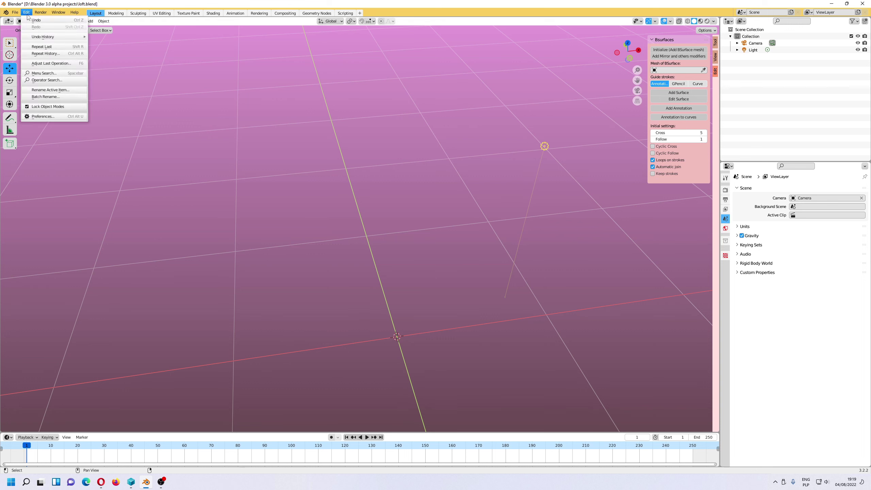
pyautogui.click(42, 116)
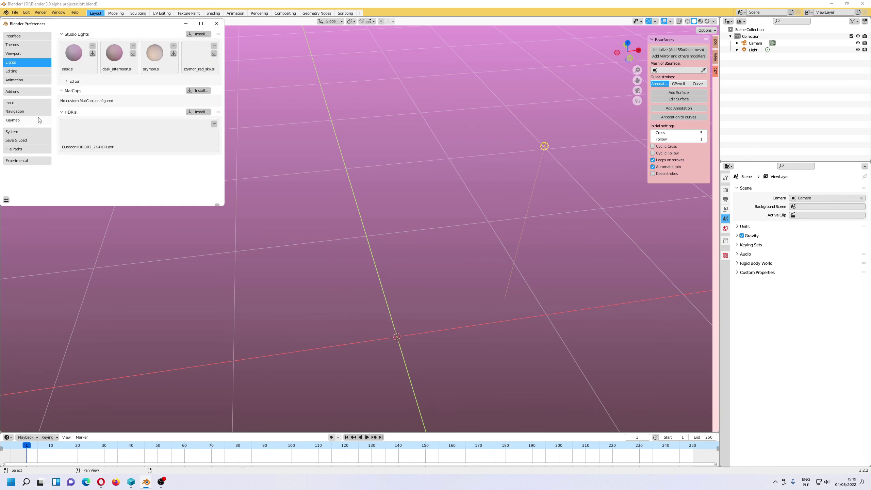
pyautogui.click(21, 91)
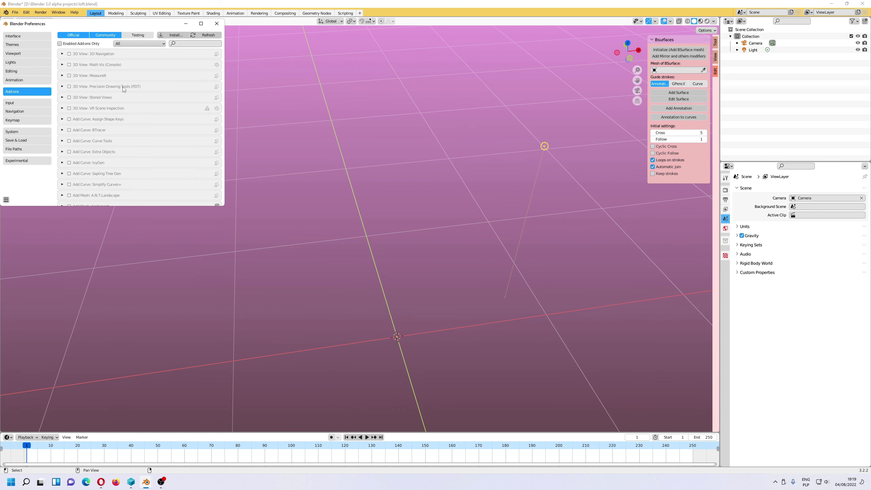
pyautogui.click(189, 44)
pyautogui.write('bs')
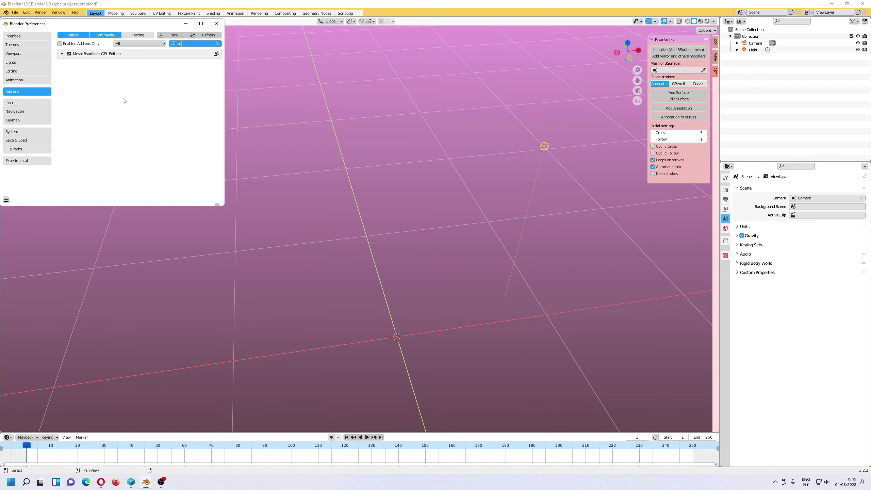
pyautogui.press('Return')
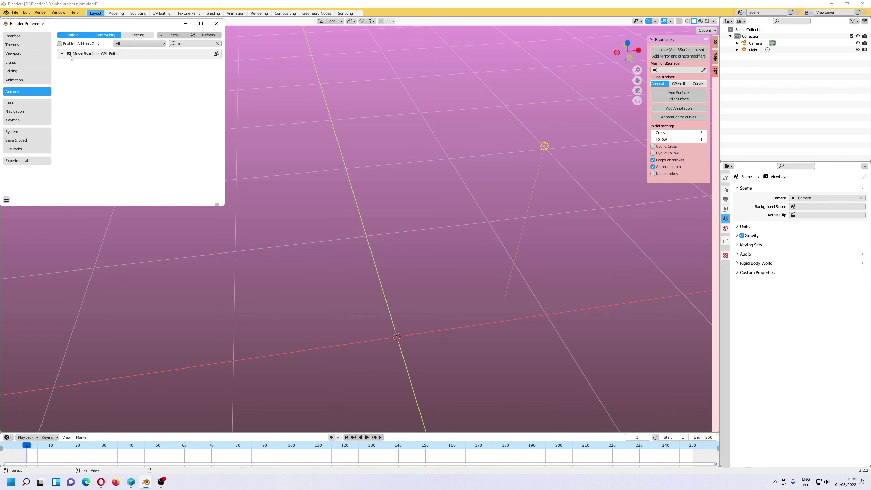
# Expand the Mesh: Bsurfaces GPL Edition details and save the preferences
pyautogui.click(62, 54)
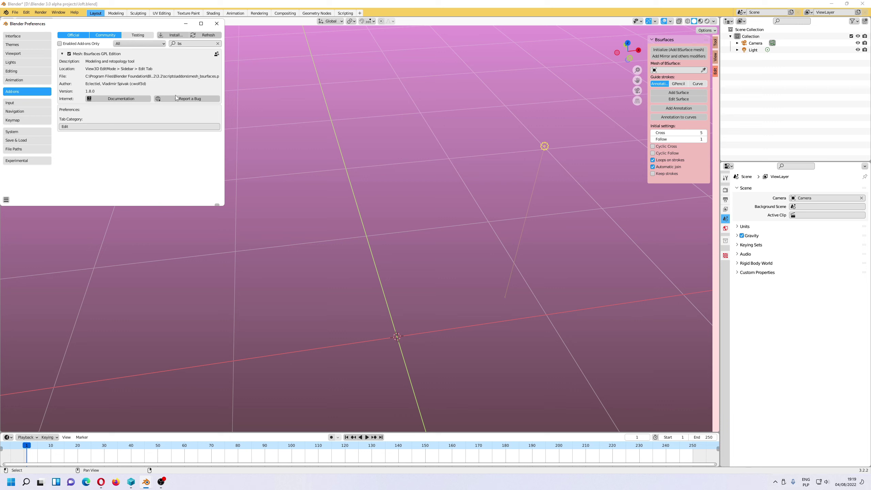
pyautogui.click(7, 199)
pyautogui.click(20, 182)
# Close Preferences and set the empty scene to a top orthographic view
pyautogui.click(216, 23)
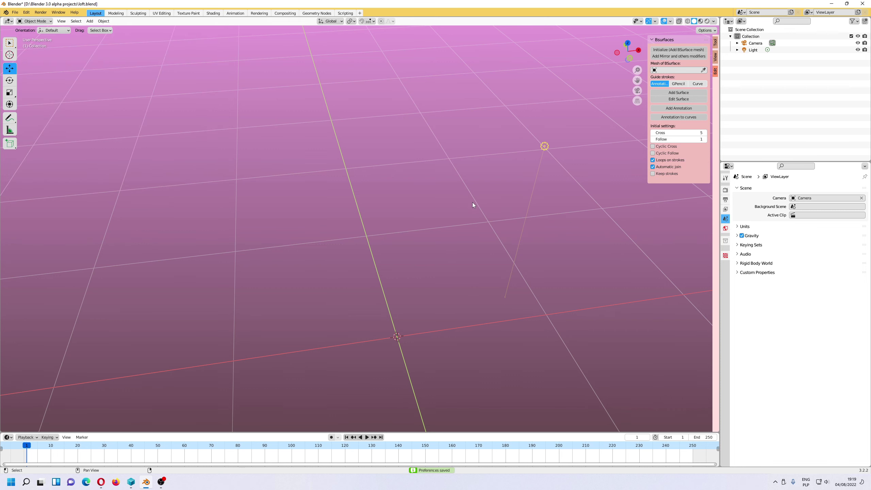
pyautogui.moveTo(488, 193)
pyautogui.mouseDown(button='middle')
pyautogui.moveTo(481, 235)
pyautogui.moveTo(487, 202)
pyautogui.mouseUp(button='middle')
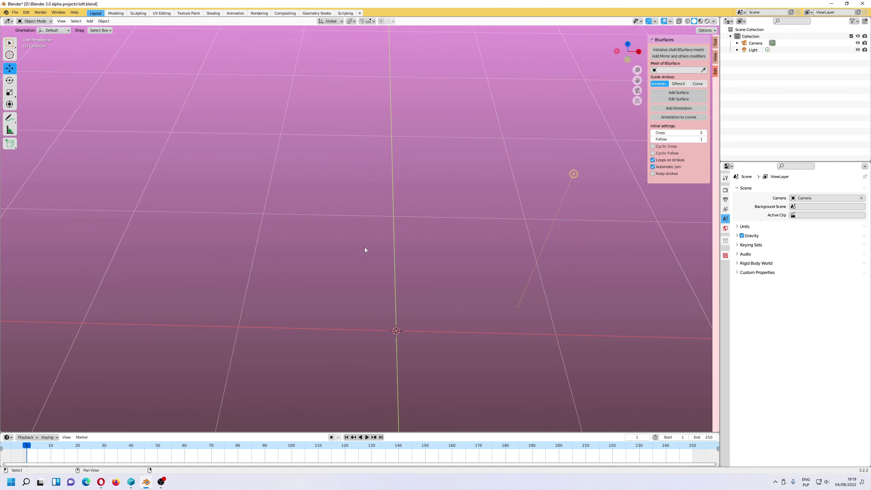
pyautogui.moveTo(364, 247); pyautogui.dragTo(392, 341, button='middle')
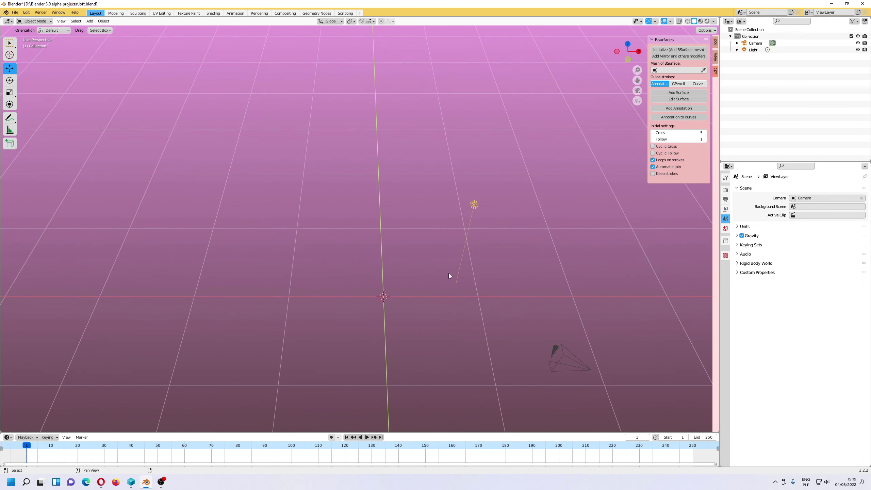
pyautogui.moveTo(551, 163); pyautogui.dragTo(625, 68, button='middle')
pyautogui.click(629, 51)
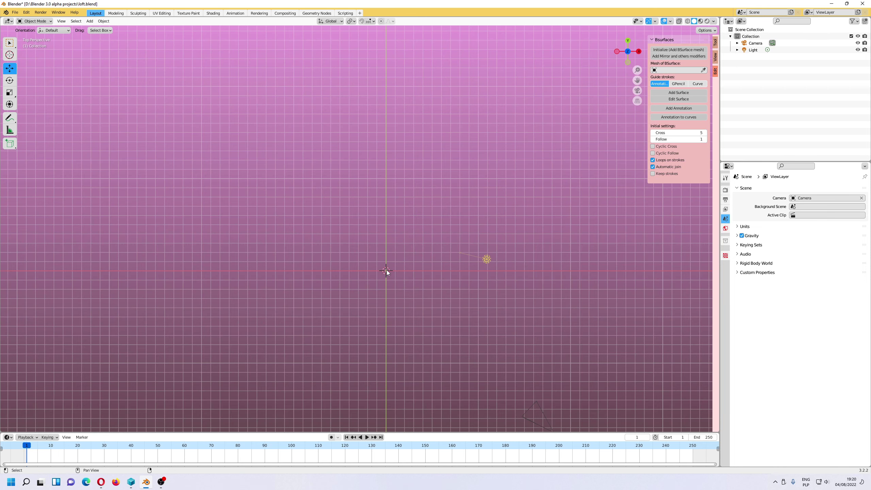
pyautogui.press('KP_5')
pyautogui.moveTo(386, 270); pyautogui.dragTo(377, 226, button='middle')
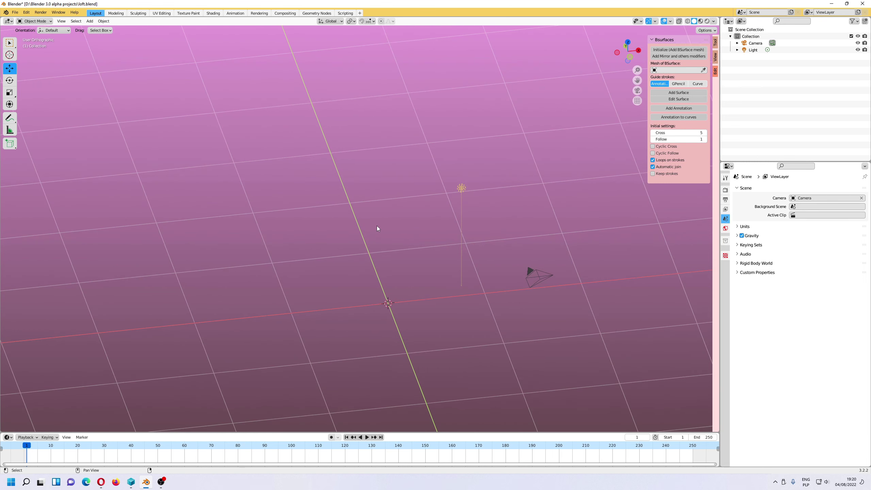
pyautogui.click(630, 41)
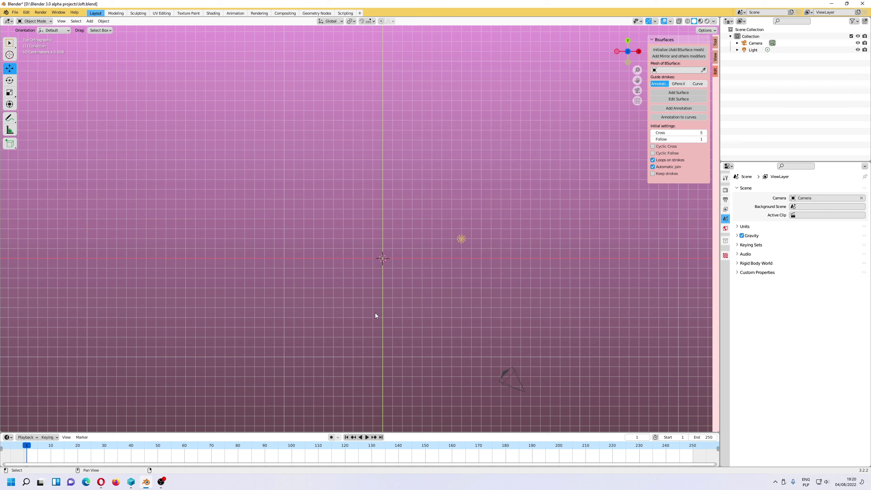
# Set annotation placement to 3D Cursor and draw a closed rounded loop around the origin
pyautogui.click(679, 108)
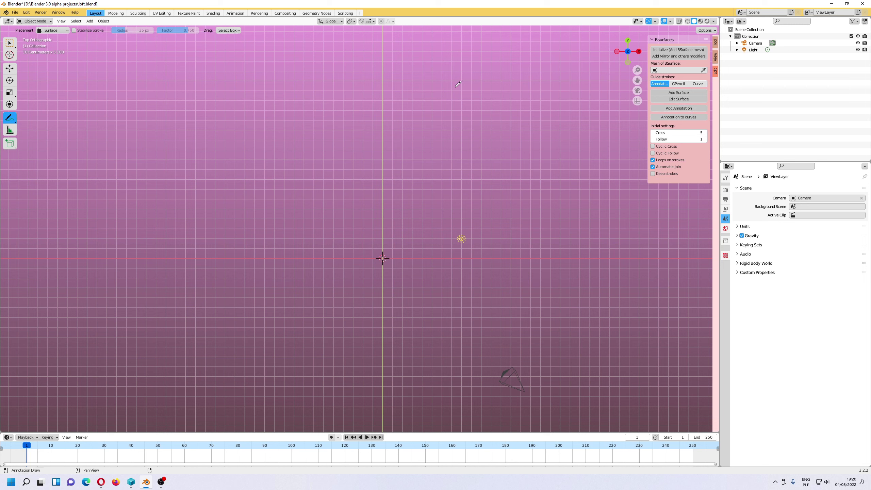
pyautogui.click(53, 31)
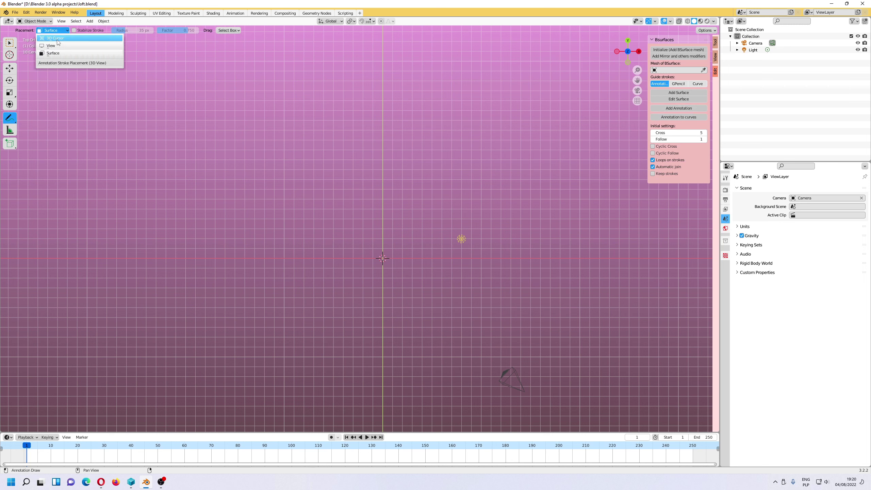
pyautogui.click(58, 38)
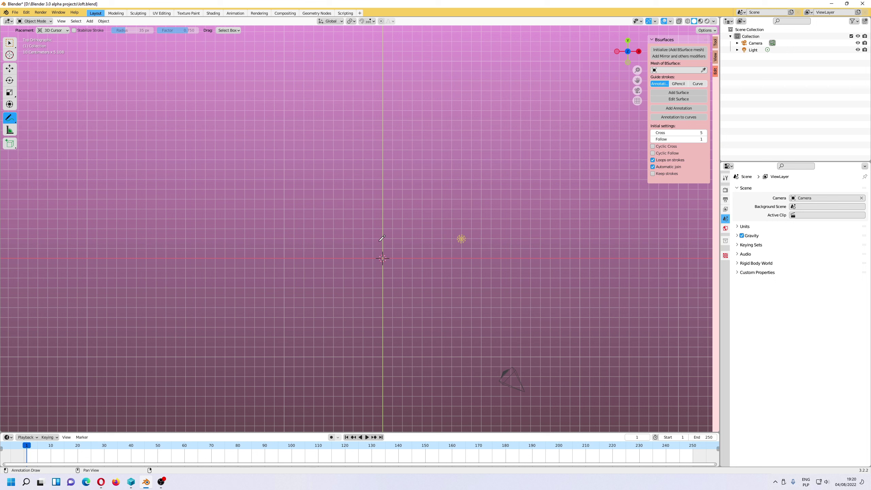
pyautogui.moveTo(382, 238)
pyautogui.mouseDown()
pyautogui.moveTo(350, 245)
pyautogui.moveTo(353, 282)
pyautogui.moveTo(408, 283)
pyautogui.moveTo(412, 249)
pyautogui.moveTo(376, 244)
pyautogui.mouseUp()
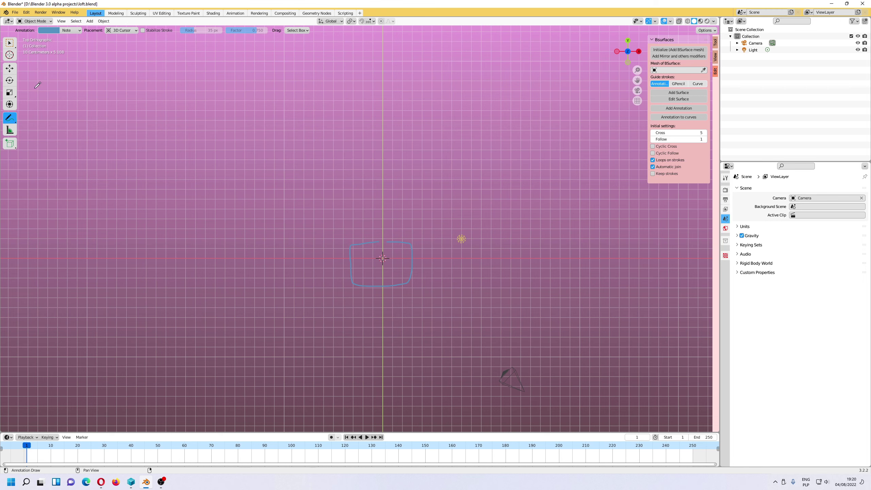
pyautogui.click(10, 69)
pyautogui.moveTo(320, 271); pyautogui.dragTo(318, 210, button='middle')
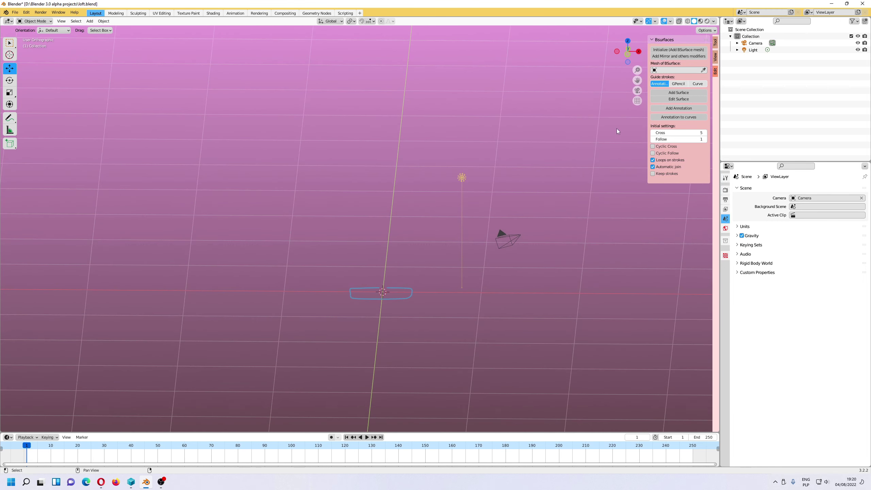
# From the front view, raise the 3D cursor above the loop and set cursor orientation to View
pyautogui.click(628, 57)
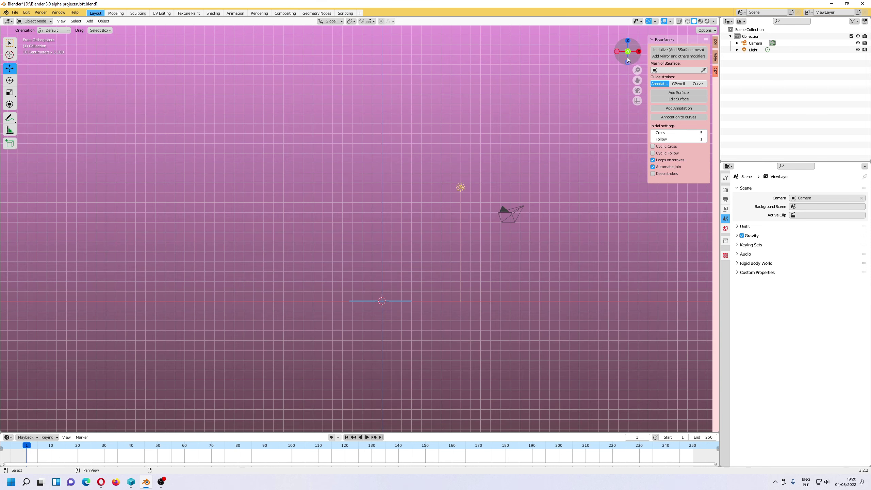
pyautogui.keyDown('shift'); pyautogui.rightClick(382, 224); pyautogui.keyUp('shift')
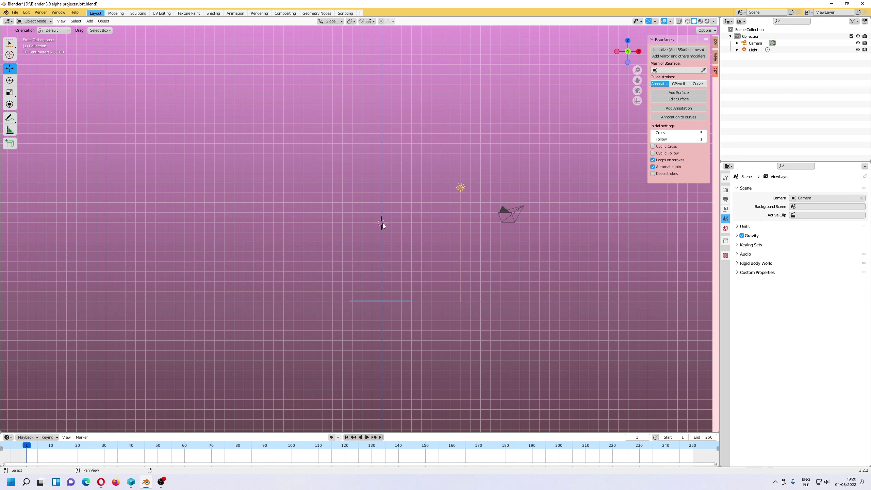
pyautogui.click(10, 56)
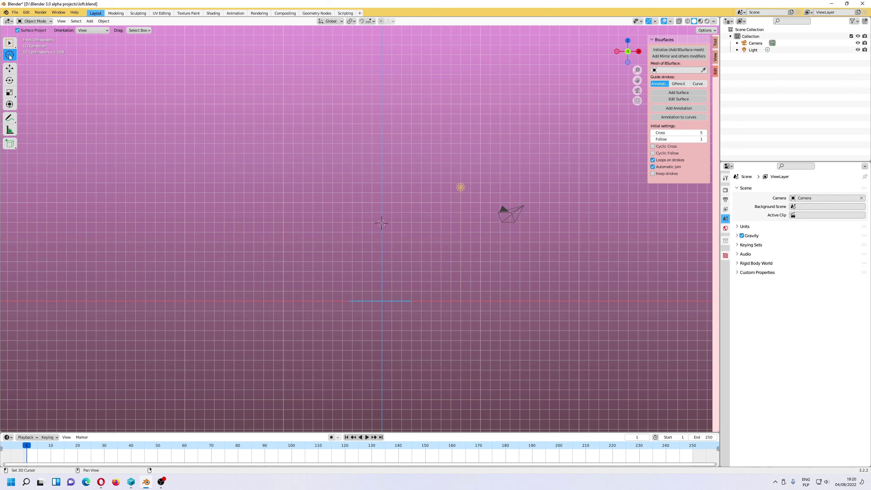
pyautogui.click(96, 31)
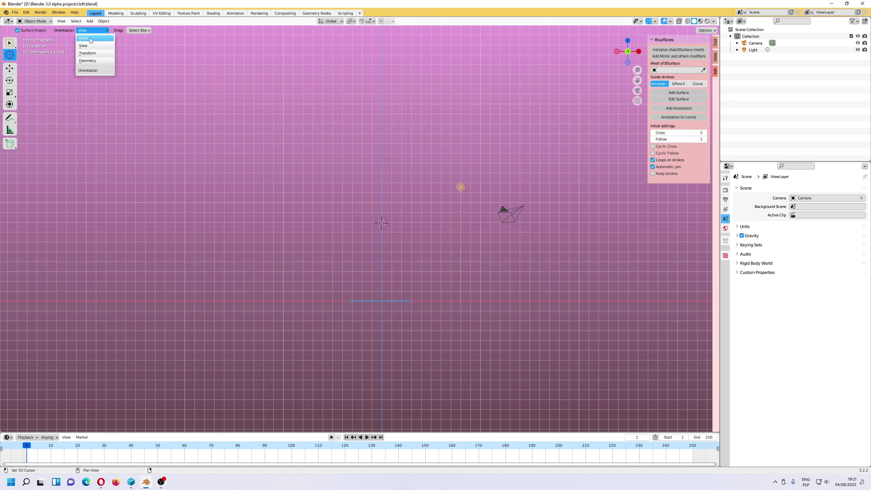
pyautogui.click(88, 38)
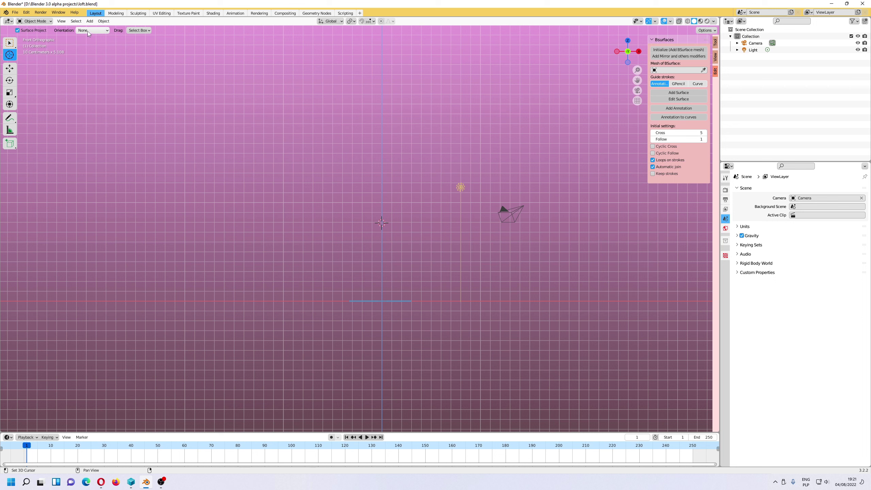
pyautogui.click(88, 31)
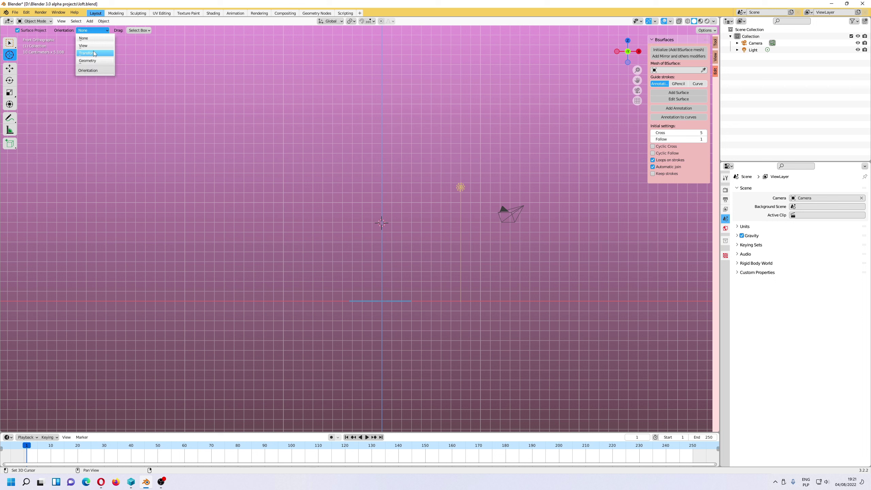
pyautogui.click(90, 46)
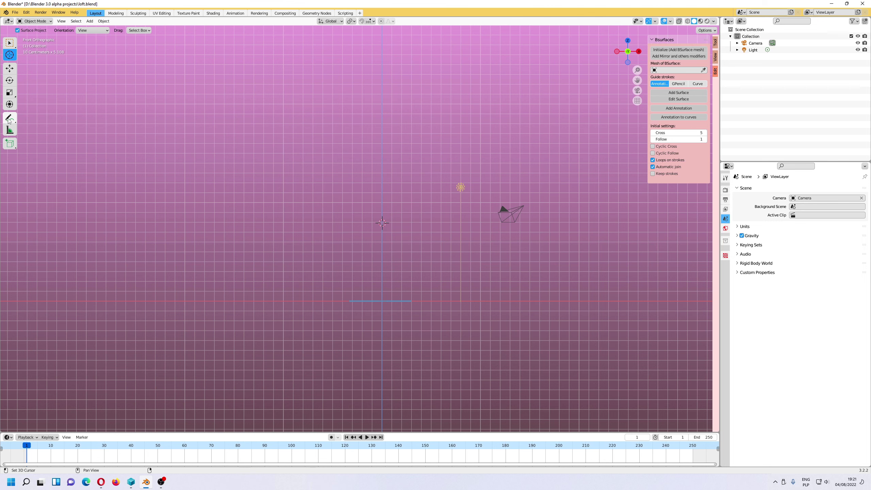
pyautogui.click(9, 69)
pyautogui.moveTo(445, 143); pyautogui.dragTo(458, 165, button='middle')
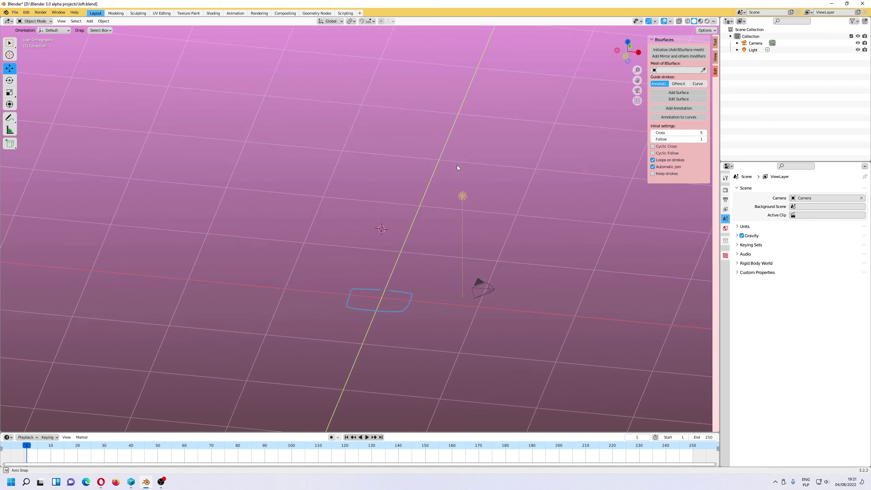
# Draw a second, wider annotation loop at the 3D cursor from the top view
pyautogui.click(628, 43)
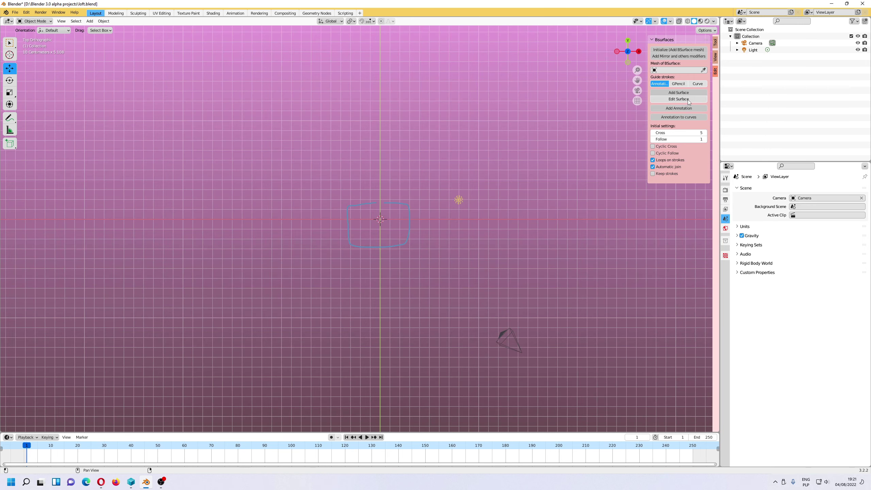
pyautogui.click(678, 108)
pyautogui.click(134, 30)
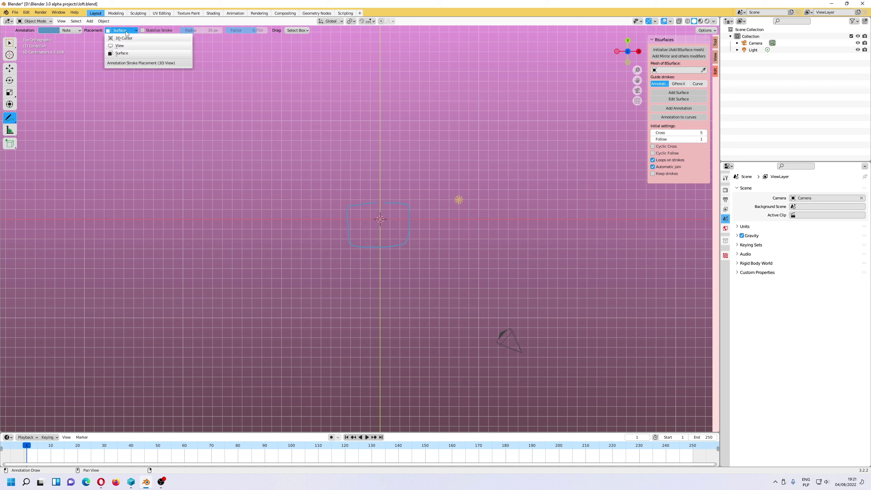
pyautogui.click(124, 38)
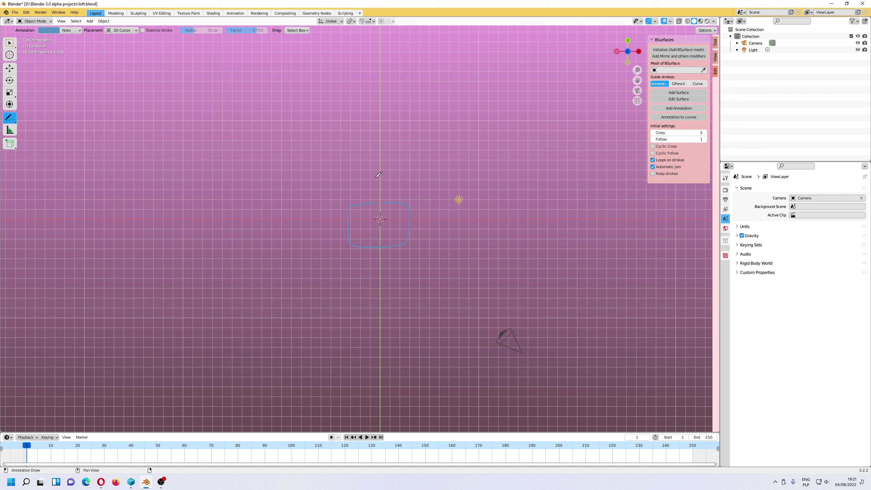
pyautogui.moveTo(377, 177)
pyautogui.mouseDown()
pyautogui.moveTo(337, 185)
pyautogui.moveTo(333, 232)
pyautogui.moveTo(340, 250)
pyautogui.moveTo(383, 262)
pyautogui.moveTo(417, 250)
pyautogui.moveTo(423, 230)
pyautogui.moveTo(418, 189)
pyautogui.moveTo(387, 177)
pyautogui.mouseUp()
pyautogui.click(9, 68)
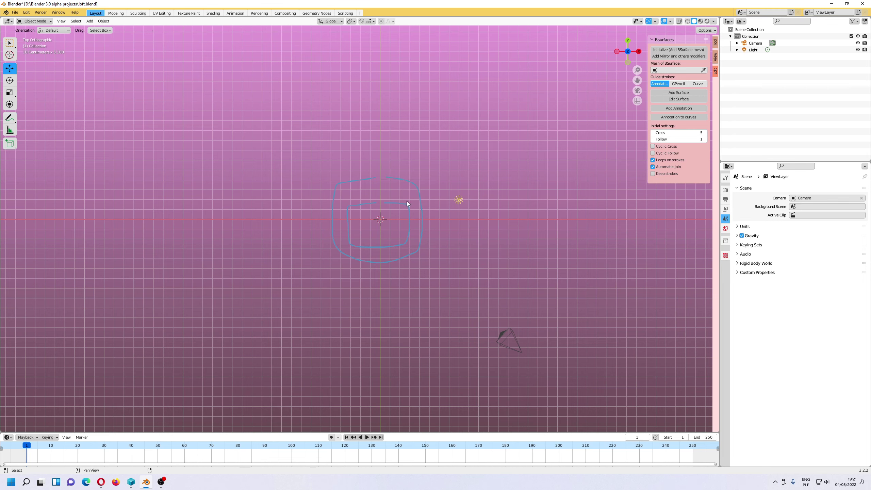
pyautogui.moveTo(407, 200)
pyautogui.mouseDown(button='middle')
pyautogui.moveTo(429, 178)
pyautogui.moveTo(419, 142)
pyautogui.moveTo(427, 130)
pyautogui.moveTo(427, 145)
pyautogui.mouseUp(button='middle')
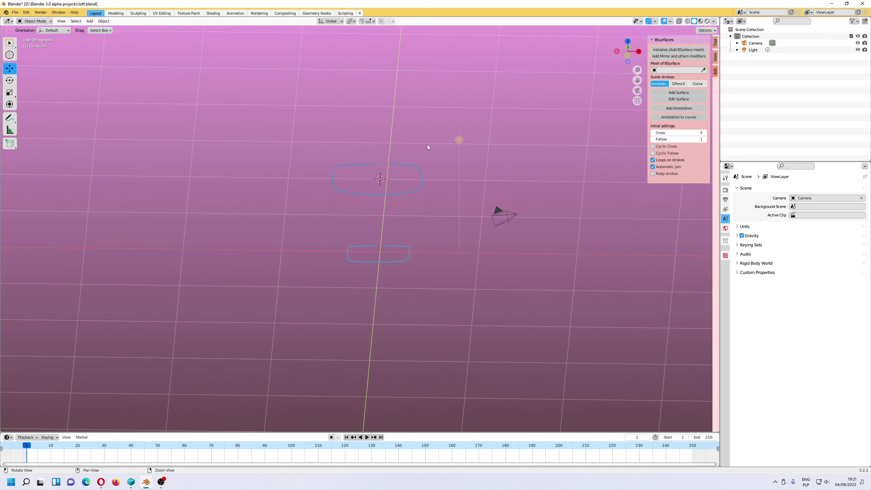
# Raise the 3D cursor higher above the loops from the front view
pyautogui.click(627, 55)
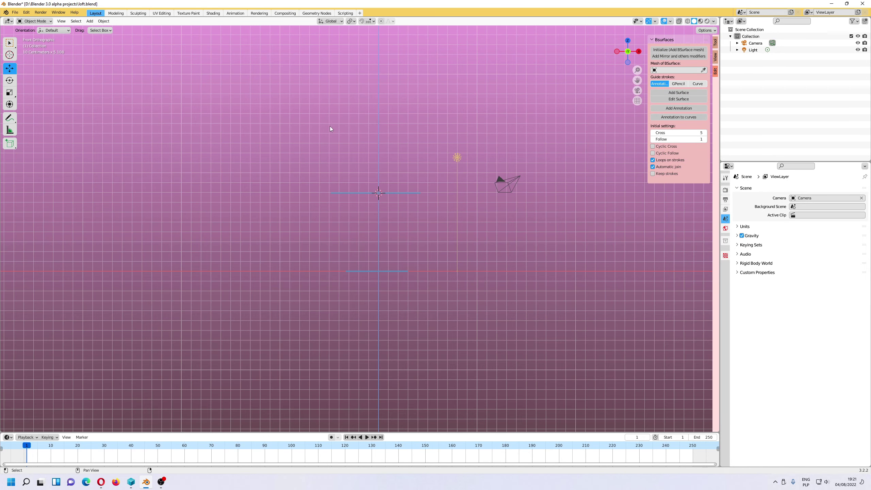
pyautogui.keyDown('shift'); pyautogui.rightClick(378, 124); pyautogui.keyUp('shift')
pyautogui.moveTo(462, 141)
pyautogui.mouseDown(button='middle')
pyautogui.moveTo(445, 155)
pyautogui.moveTo(426, 134)
pyautogui.moveTo(425, 150)
pyautogui.moveTo(428, 141)
pyautogui.mouseUp(button='middle')
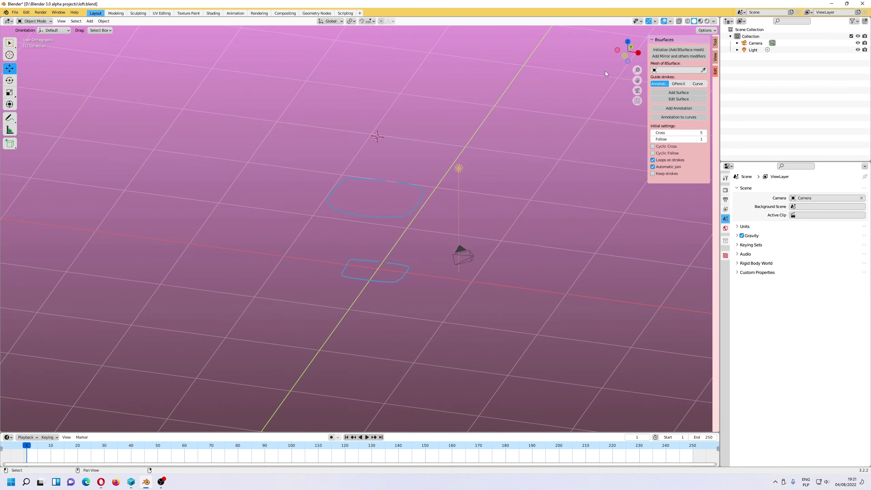
# Draw a small top annotation loop at the raised 3D cursor
pyautogui.click(627, 41)
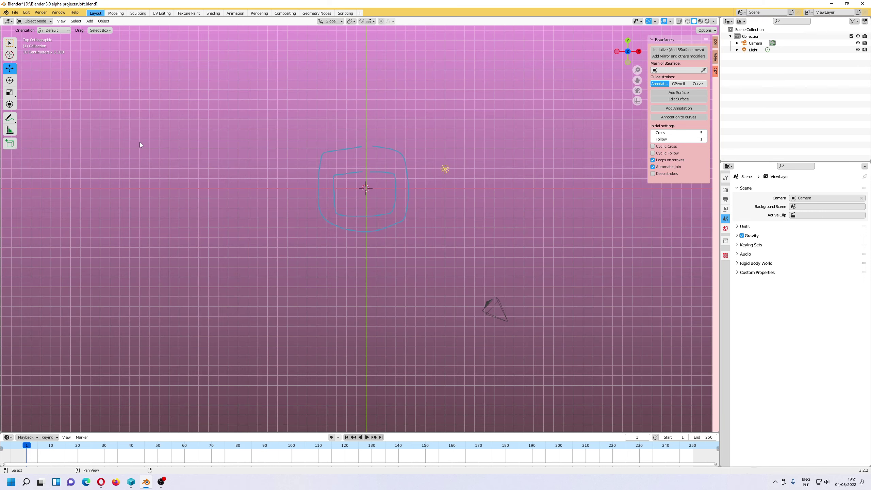
pyautogui.click(681, 108)
pyautogui.click(122, 31)
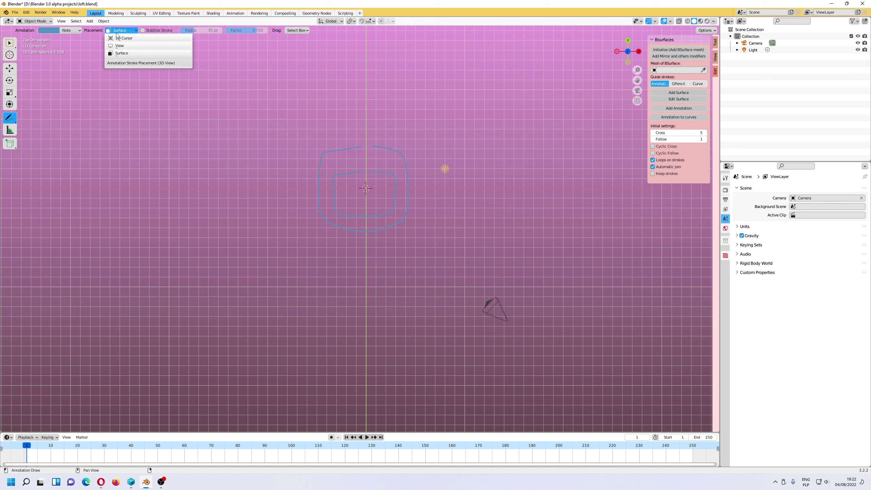
pyautogui.click(127, 40)
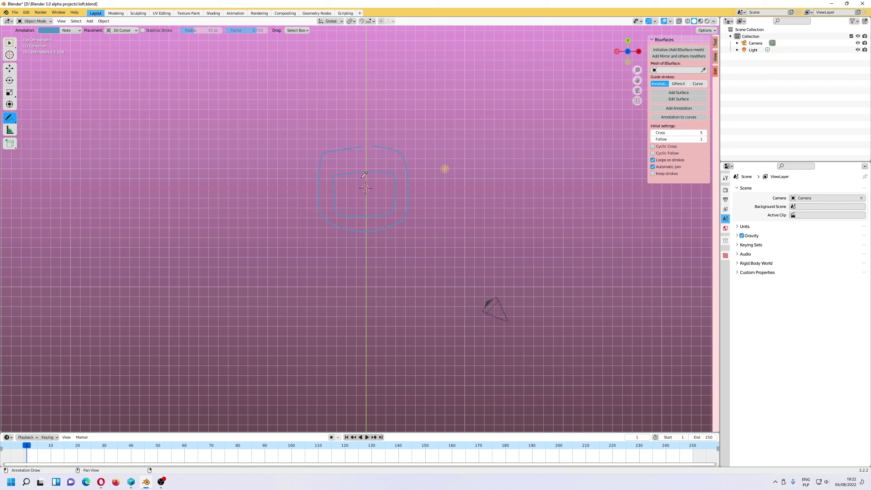
pyautogui.moveTo(362, 179)
pyautogui.mouseDown()
pyautogui.moveTo(339, 189)
pyautogui.moveTo(370, 209)
pyautogui.moveTo(389, 190)
pyautogui.moveTo(373, 179)
pyautogui.mouseUp()
pyautogui.click(13, 71)
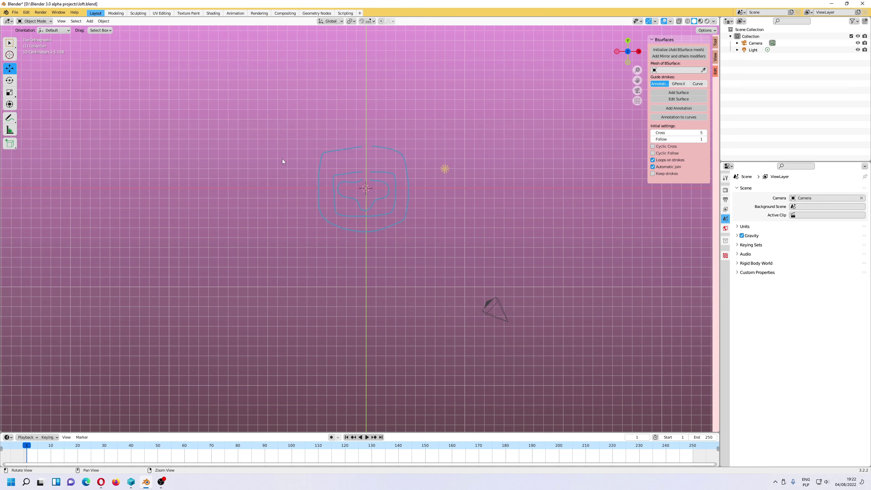
pyautogui.moveTo(282, 158)
pyautogui.mouseDown(button='middle')
pyautogui.moveTo(271, 124)
pyautogui.moveTo(277, 91)
pyautogui.moveTo(310, 104)
pyautogui.moveTo(355, 191)
pyautogui.mouseUp(button='middle')
pyautogui.moveTo(355, 191); pyautogui.dragTo(405, 178, button='middle')
pyautogui.click(15, 12)
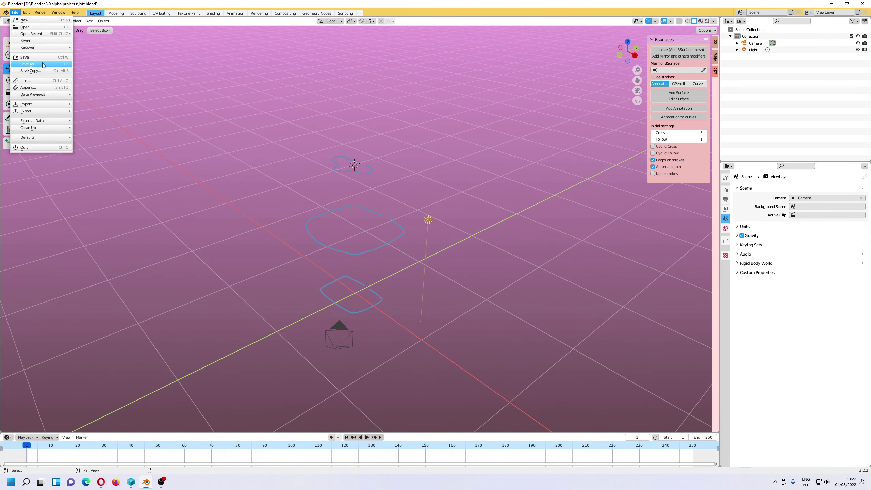
# Save the scene as 'bsurfaces test loftblend.blend'
pyautogui.click(29, 64)
pyautogui.click(351, 367)
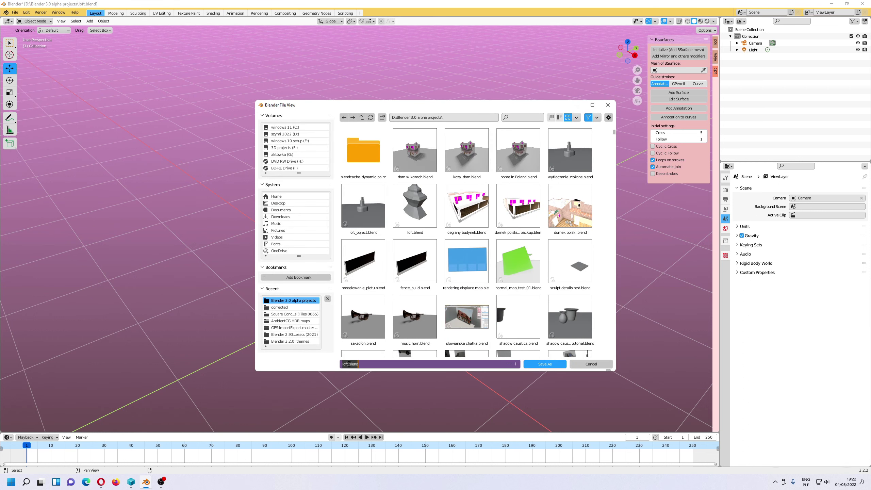
pyautogui.press('Home')
pyautogui.press('Delete')
pyautogui.press('Delete')
pyautogui.press('Delete')
pyautogui.press('Delete')
pyautogui.write('bs')
pyautogui.write('urfaces test loft')
pyautogui.press('Return')
pyautogui.click(545, 364)
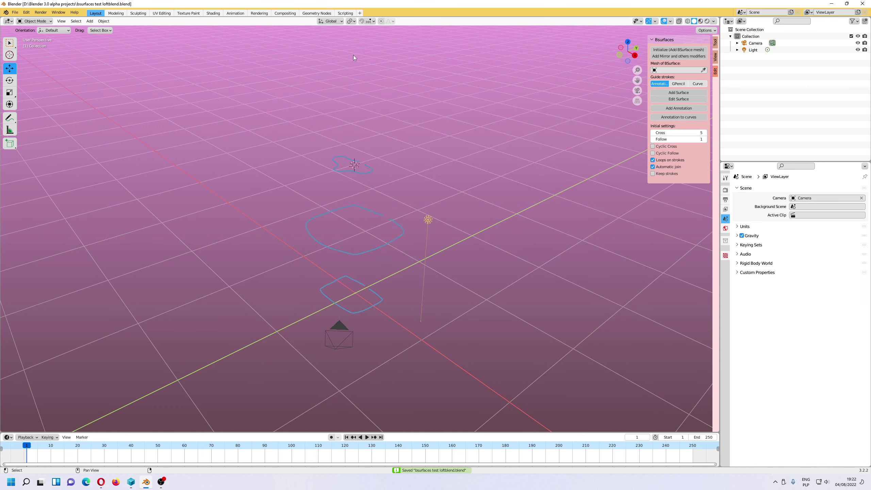
pyautogui.click(89, 21)
# Add a plane, scale it to about 0.156, move it aside and set it as the Bsurfaces mesh
pyautogui.moveTo(95, 30)
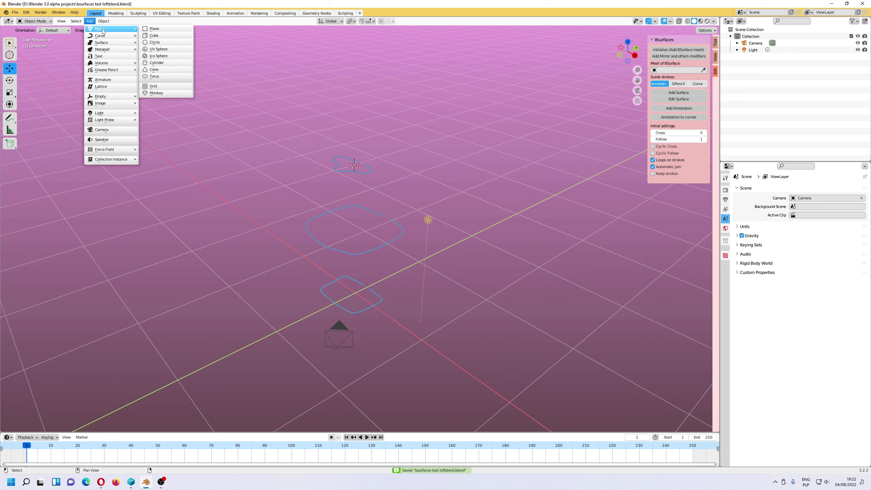
pyautogui.click(155, 28)
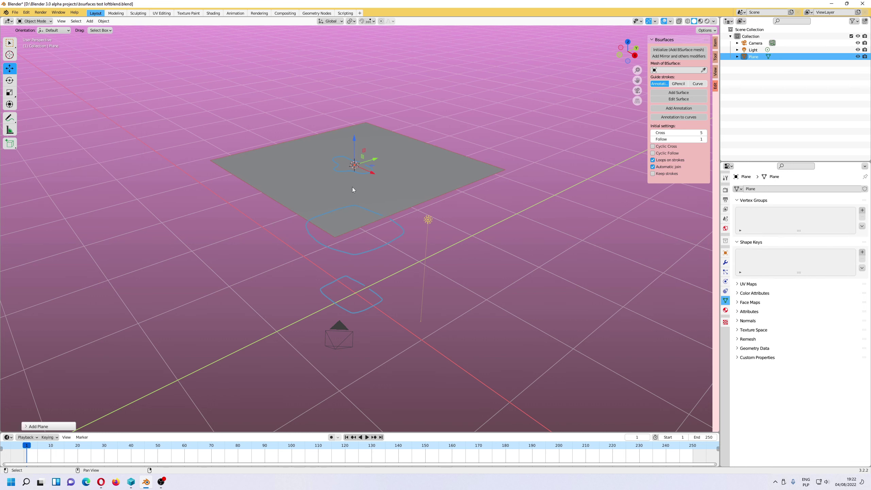
pyautogui.hotkey('shift', 'space')
pyautogui.press('s')
pyautogui.moveTo(336, 191); pyautogui.dragTo(311, 151)
pyautogui.hotkey('shift', 'space')
pyautogui.press('g')
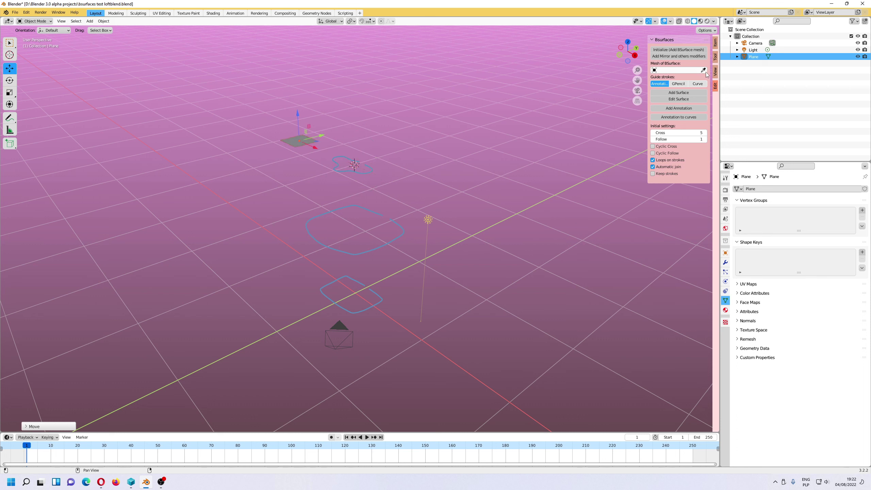
pyautogui.click(703, 71)
pyautogui.click(294, 145)
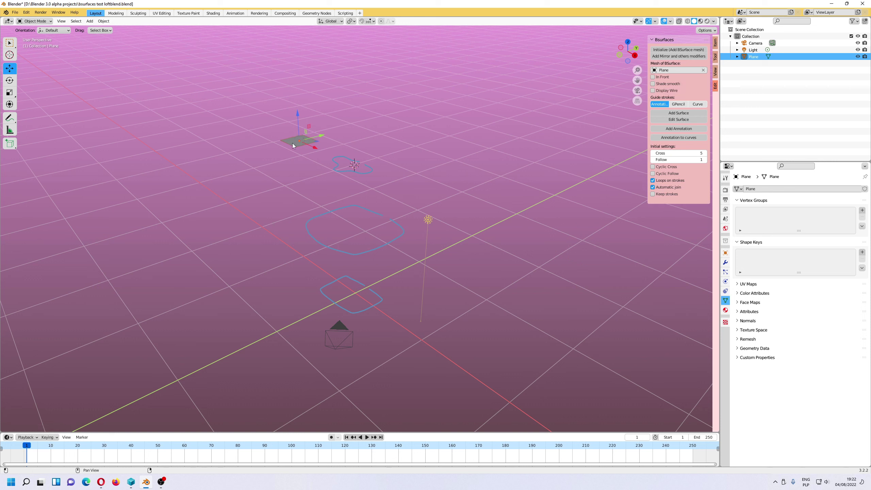
# Generate a Bsurfaces surface from the three annotation loops
pyautogui.click(682, 114)
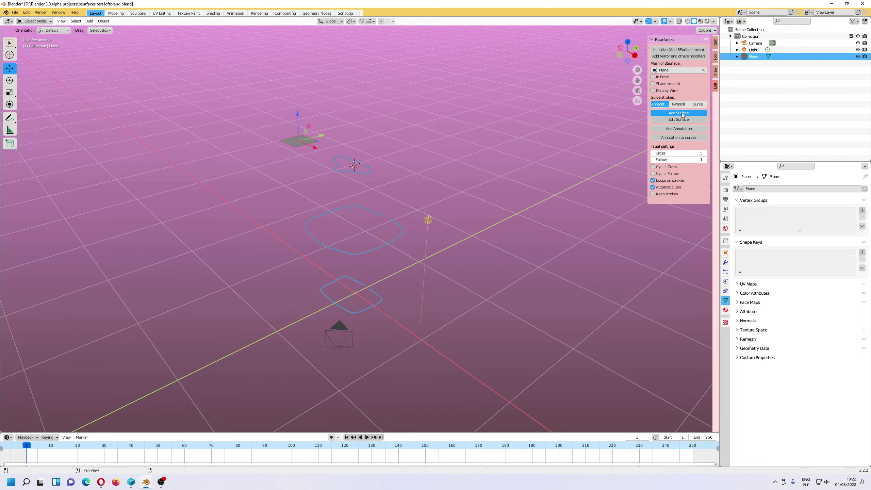
pyautogui.moveTo(448, 219); pyautogui.dragTo(165, 394, button='middle')
pyautogui.click(59, 426)
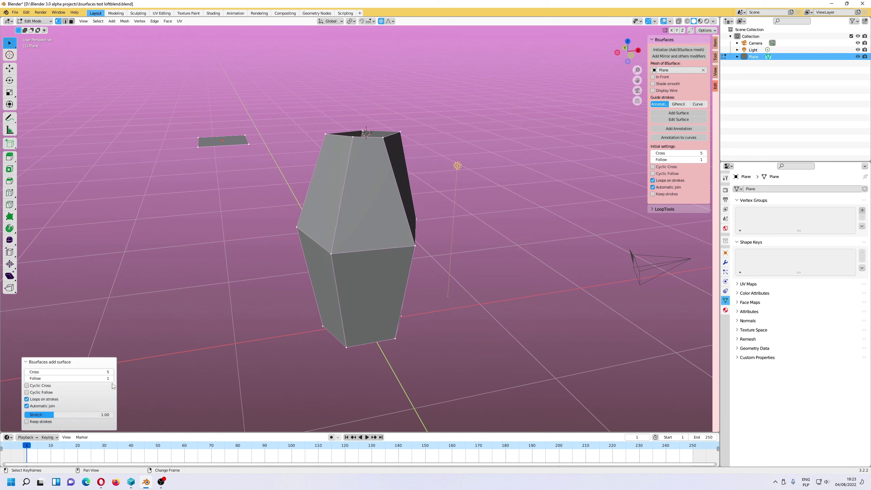
# Set the surface to 12 Cross and 10 Follow divisions
pyautogui.click(112, 372)
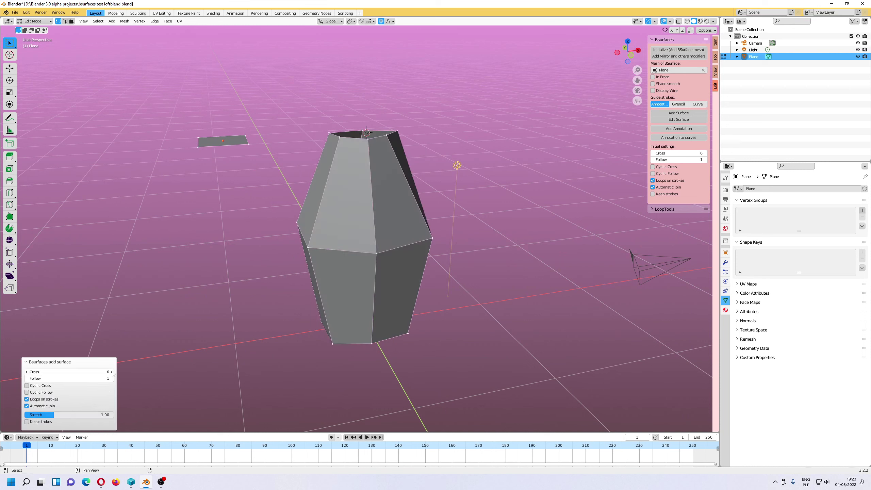
pyautogui.click(112, 372)
pyautogui.click(111, 372)
pyautogui.click(112, 372)
pyautogui.click(112, 372)
pyautogui.click(112, 372)
pyautogui.click(112, 372)
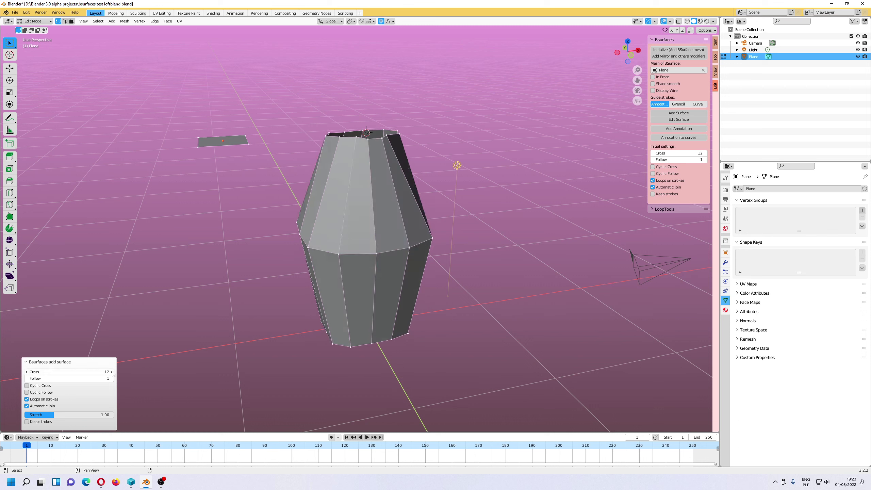
pyautogui.click(112, 372)
pyautogui.click(26, 372)
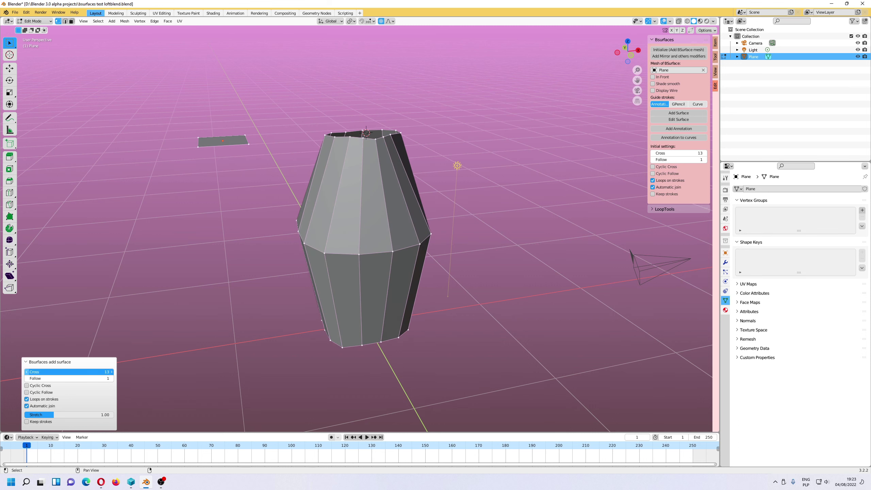
pyautogui.click(112, 378)
pyautogui.click(112, 378)
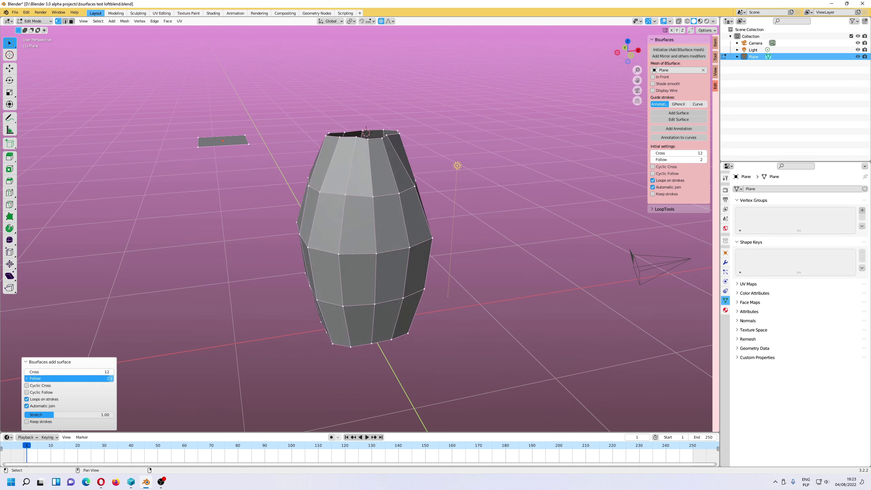
pyautogui.click(112, 378)
pyautogui.click(112, 379)
pyautogui.click(112, 378)
pyautogui.click(112, 379)
pyautogui.click(112, 378)
pyautogui.click(112, 378)
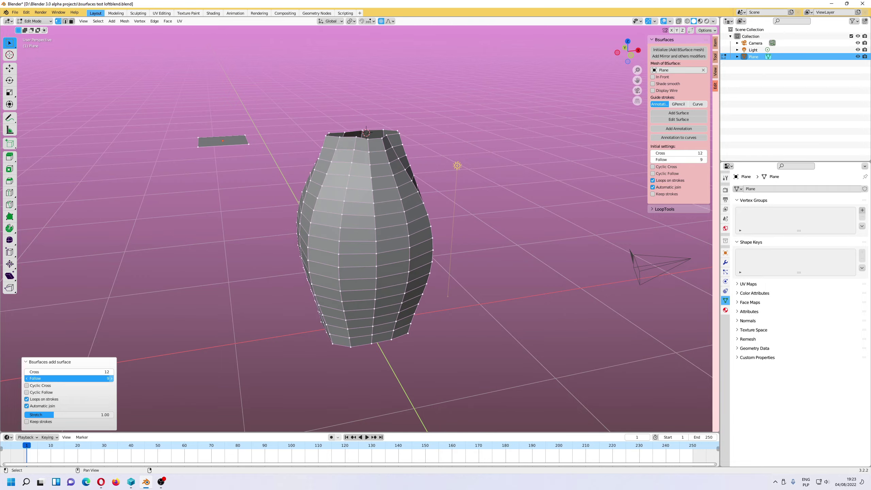
pyautogui.click(112, 379)
pyautogui.moveTo(144, 343); pyautogui.dragTo(526, 282, button='middle')
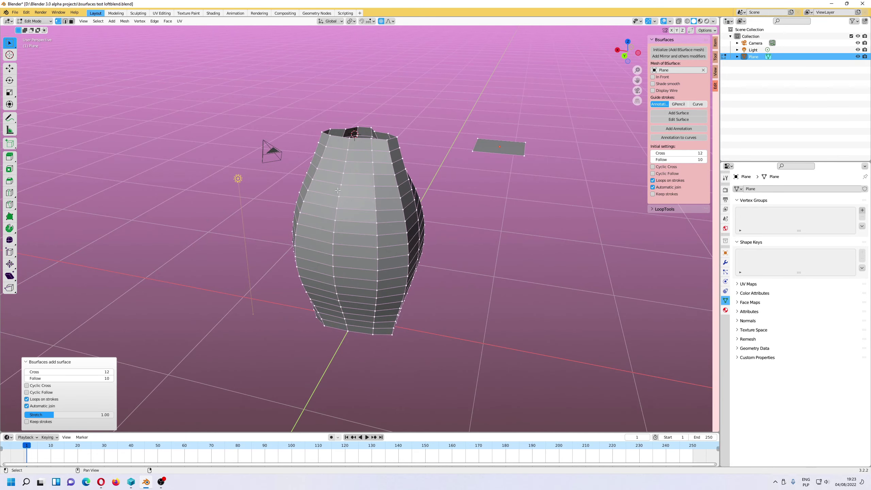
pyautogui.moveTo(338, 190); pyautogui.dragTo(462, 142, button='middle')
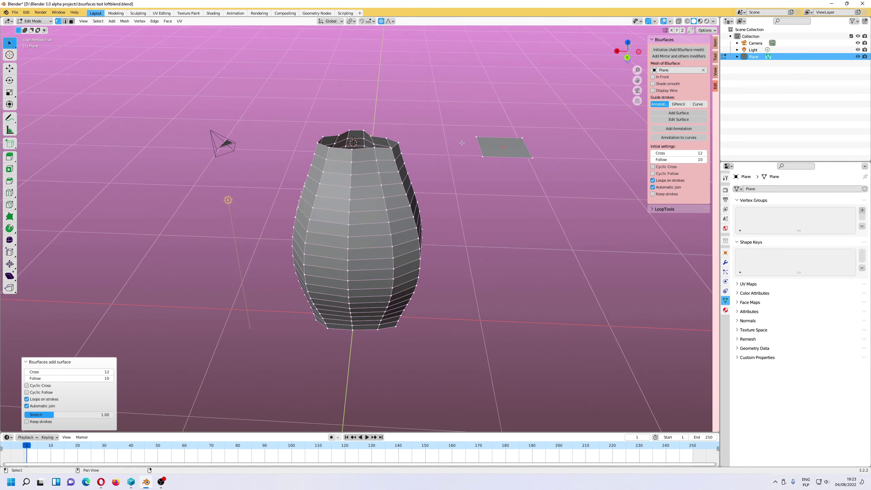
# Select the whole generated vase mesh and delete it
pyautogui.click(540, 155)
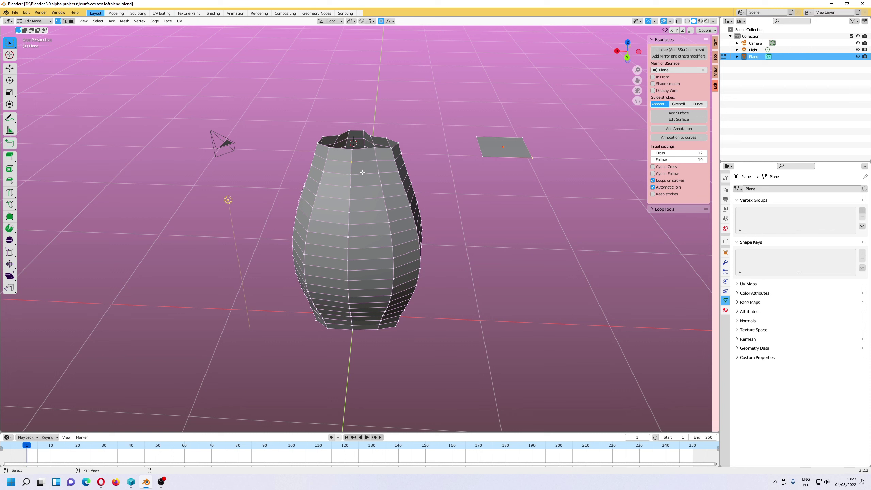
pyautogui.press('ctrl+KP_Add')
pyautogui.press('ctrl+KP_Add')
pyautogui.press('ctrl+KP_Add')
pyautogui.press('ctrl+KP_Add')
pyautogui.press('ctrl+KP_Add')
pyautogui.press('ctrl+KP_Add')
pyautogui.press('ctrl+KP_Add')
pyautogui.press('ctrl+KP_Add')
pyautogui.press('ctrl+KP_Add')
pyautogui.press('ctrl+KP_Add')
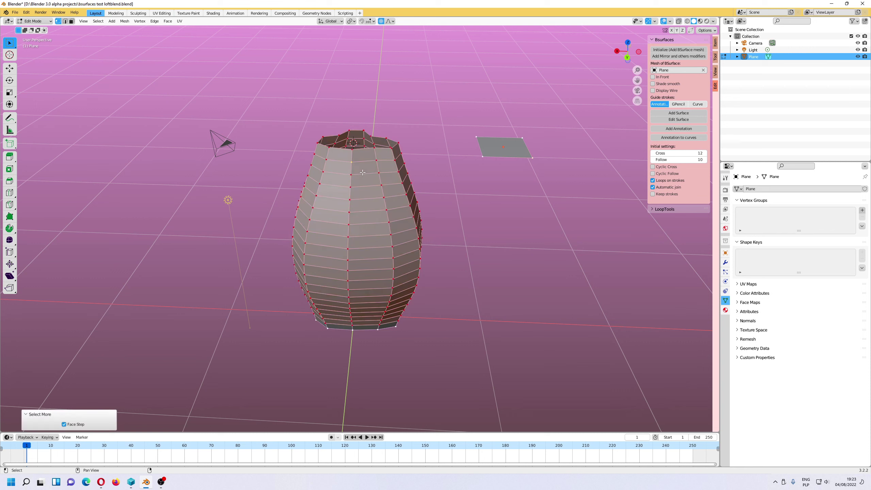
pyautogui.press('x')
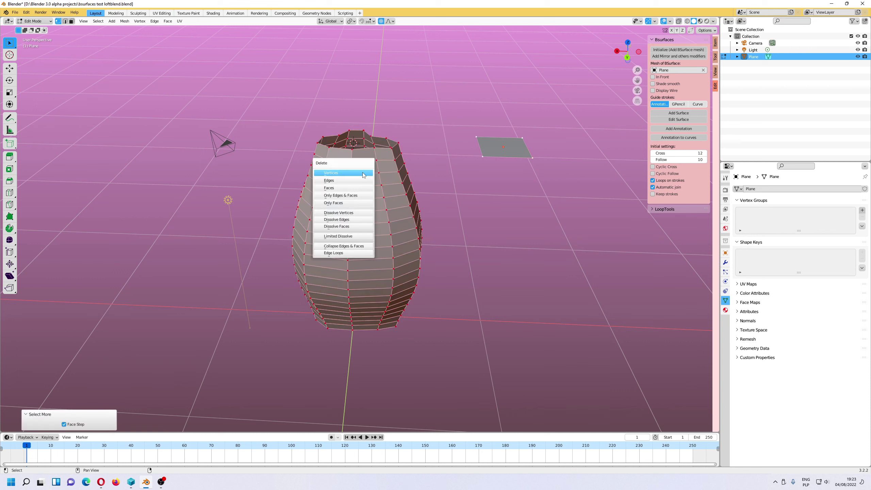
pyautogui.click(363, 175)
# Select all of the plane's vertices and snap the 3D cursor to the plane's centre
pyautogui.press('a')
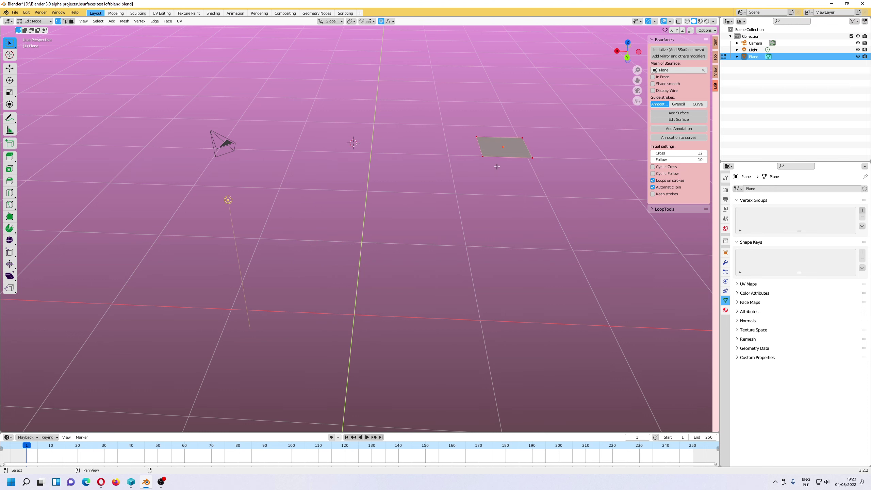
pyautogui.moveTo(497, 167); pyautogui.dragTo(506, 245, button='middle')
pyautogui.hotkey('shift', 's')
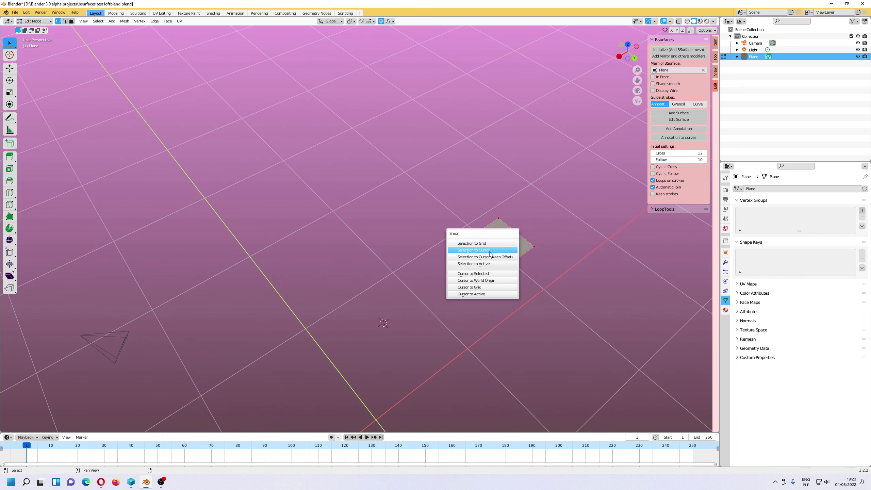
pyautogui.click(477, 274)
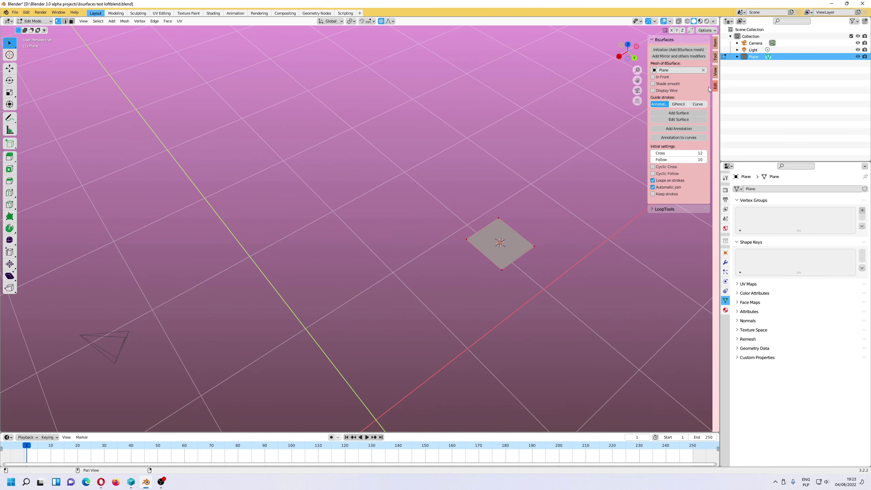
pyautogui.click(715, 72)
# Stretch the whole plane into a long rectangle by scaling it along Y and X
pyautogui.click(678, 118)
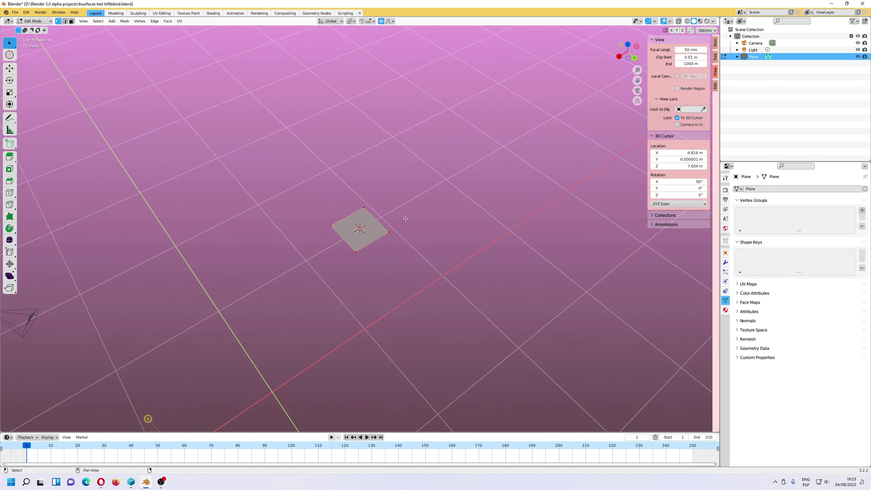
pyautogui.press('a')
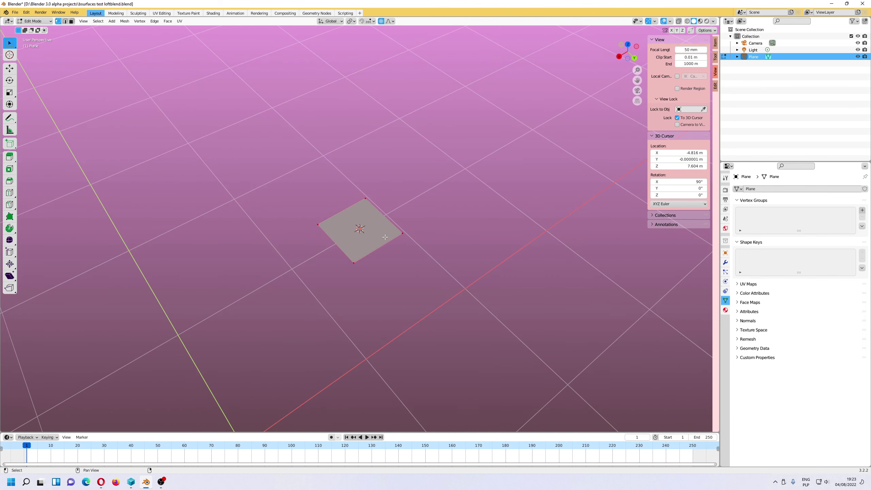
pyautogui.hotkey('shift', 'space')
pyautogui.press('s')
pyautogui.moveTo(376, 245); pyautogui.dragTo(411, 288)
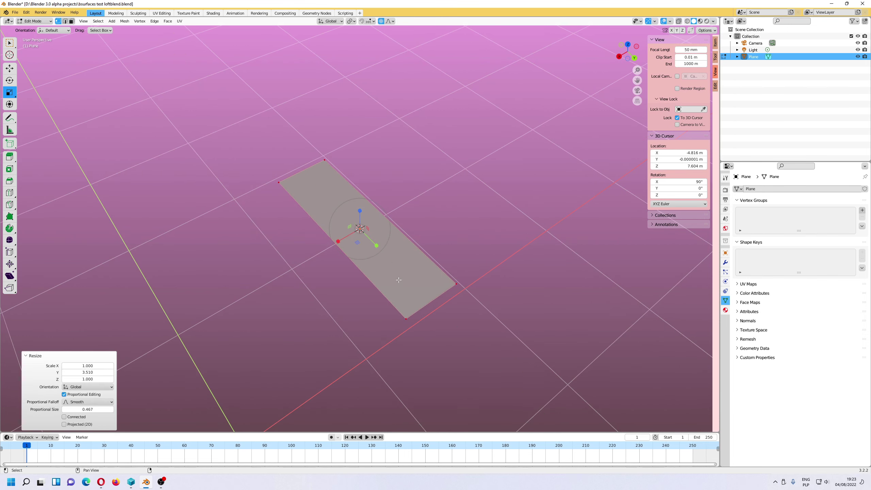
pyautogui.moveTo(334, 239); pyautogui.dragTo(317, 245)
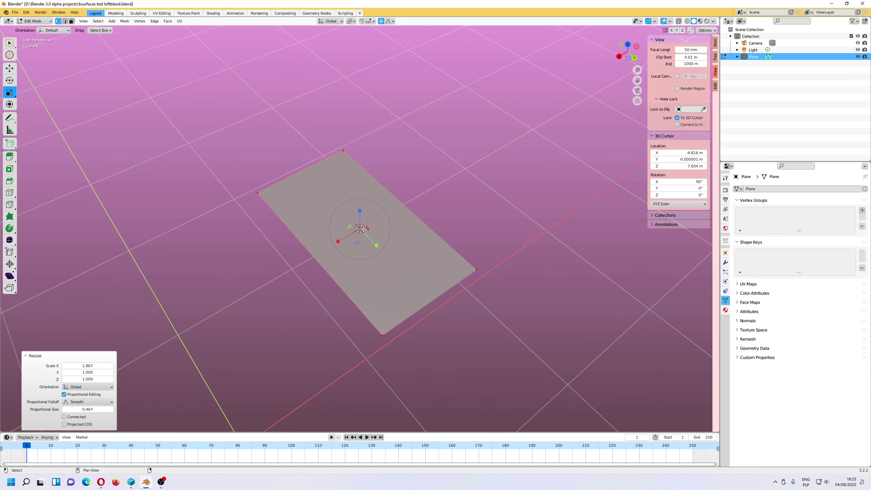
# Add a centred loop cut with 2 evenly spaced cuts across the plane
pyautogui.hotkey('ctrl', 'r')
pyautogui.click(388, 196)
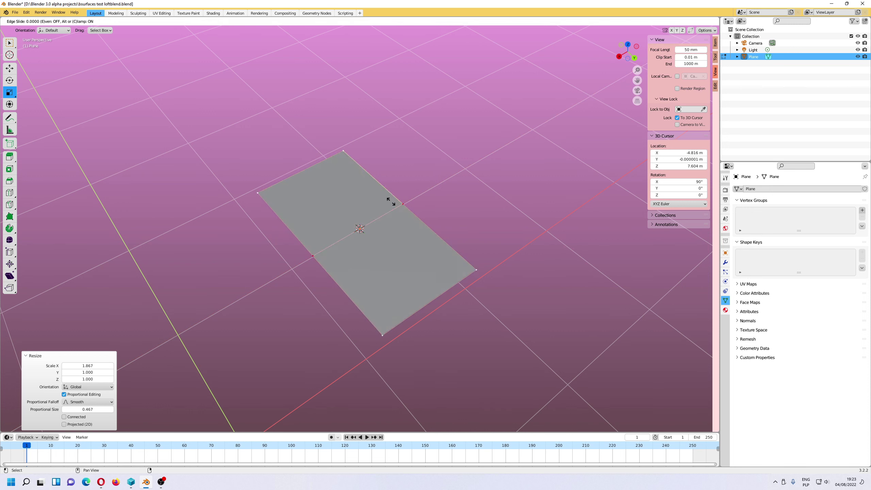
pyautogui.rightClick(389, 196)
pyautogui.click(112, 372)
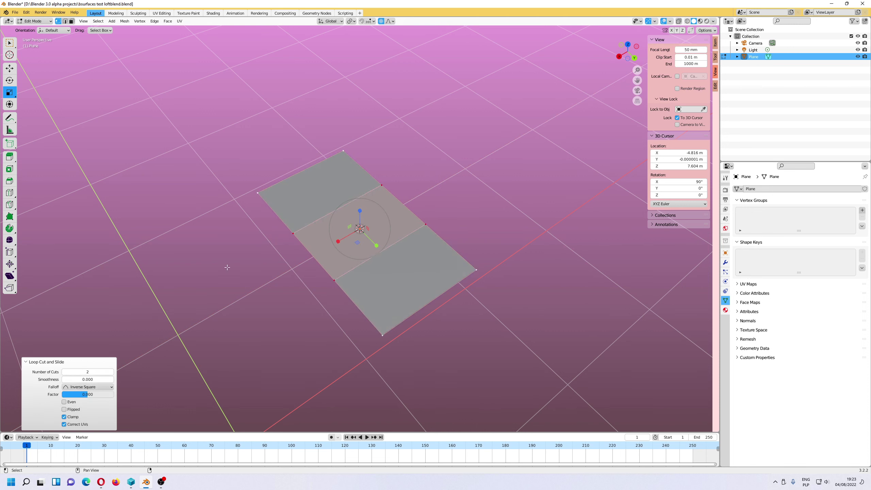
pyautogui.click(424, 176)
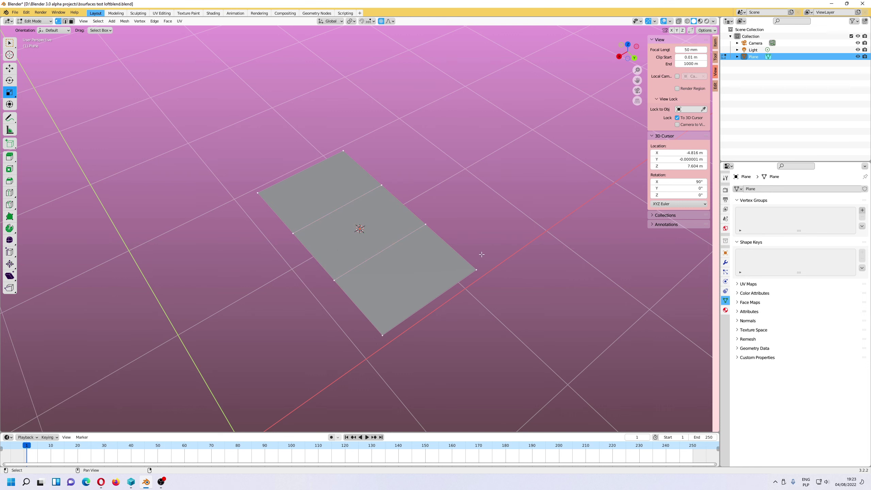
# Duplicate the plane and place the copy 4.496 m aside along X
pyautogui.moveTo(482, 255); pyautogui.dragTo(353, 254, button='middle')
pyautogui.moveTo(395, 180); pyautogui.dragTo(209, 339)
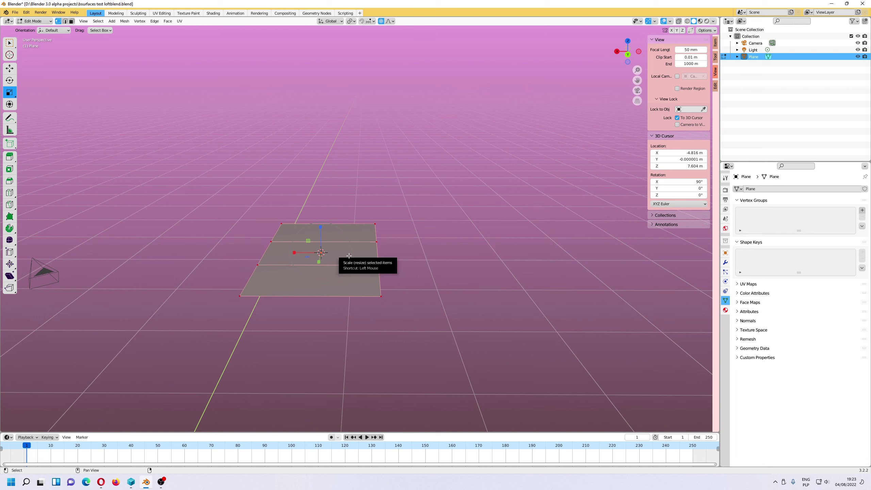
pyautogui.press('shift')
pyautogui.hotkey('shift', 'd')
pyautogui.press('g')
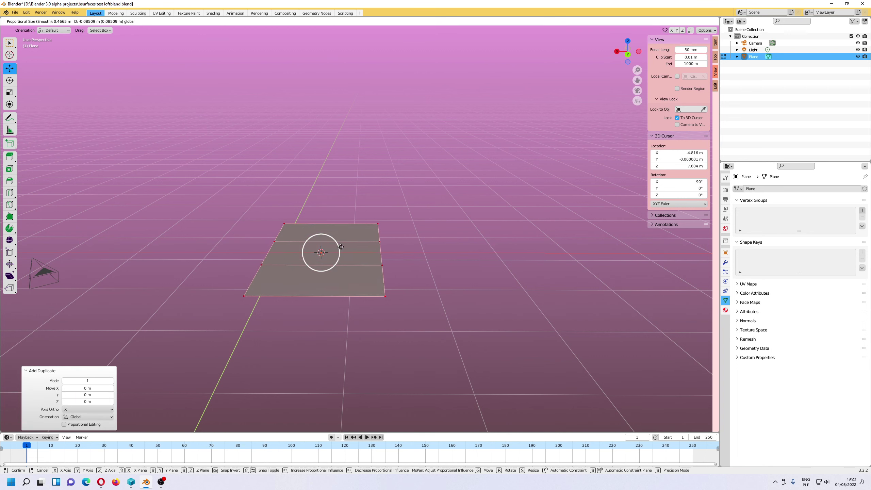
pyautogui.click(288, 246)
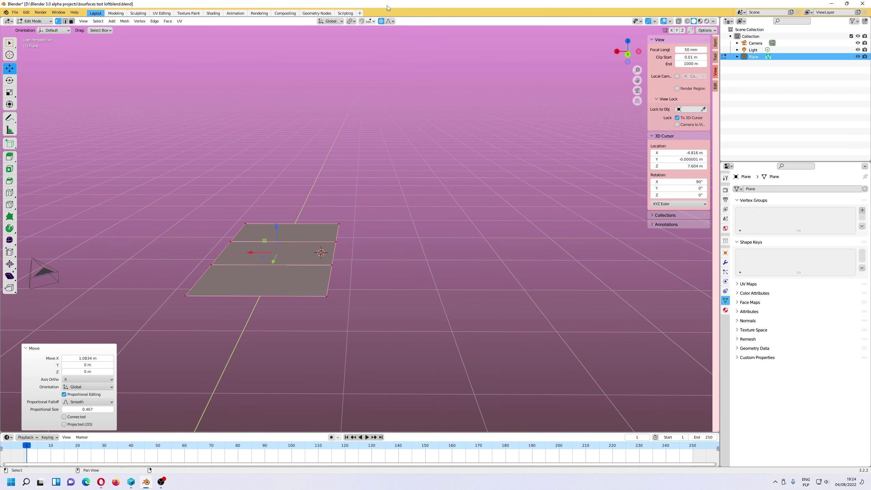
pyautogui.hotkey('shift', 'd')
pyautogui.press('x')
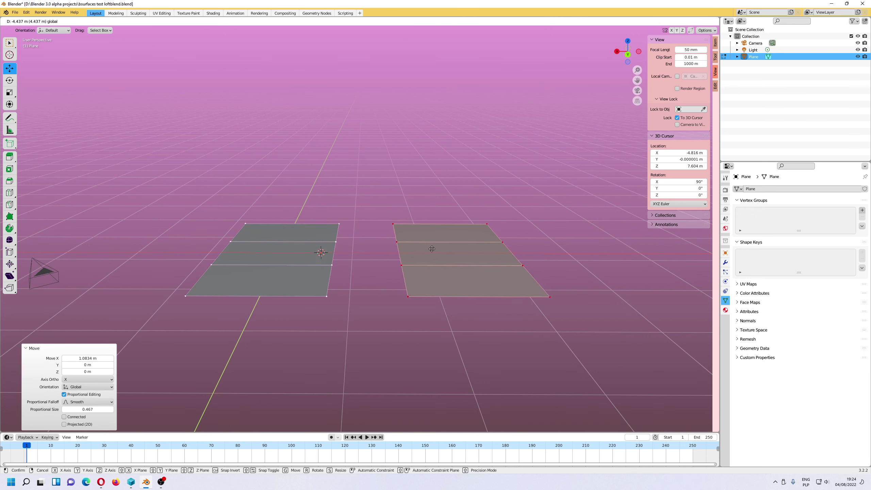
pyautogui.click(432, 249)
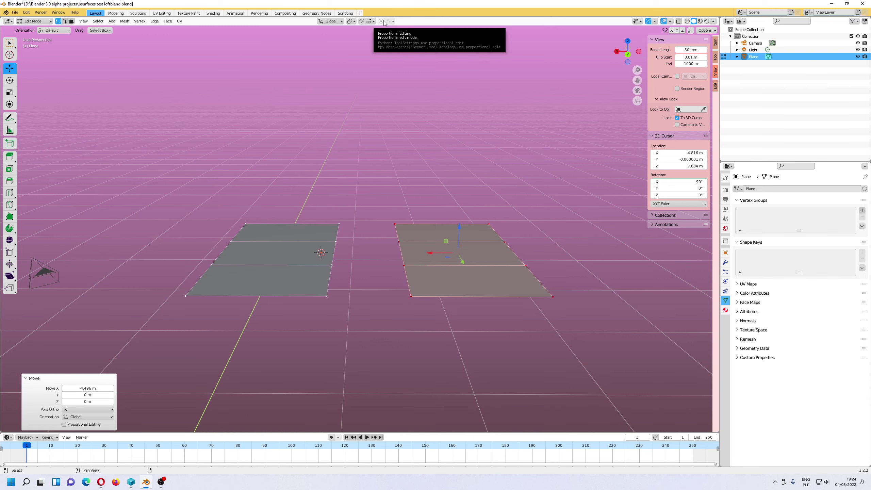
# Raise the copied plane 2.56 m along Z
pyautogui.moveTo(509, 205); pyautogui.dragTo(453, 240, button='middle')
pyautogui.press('g')
pyautogui.press('z')
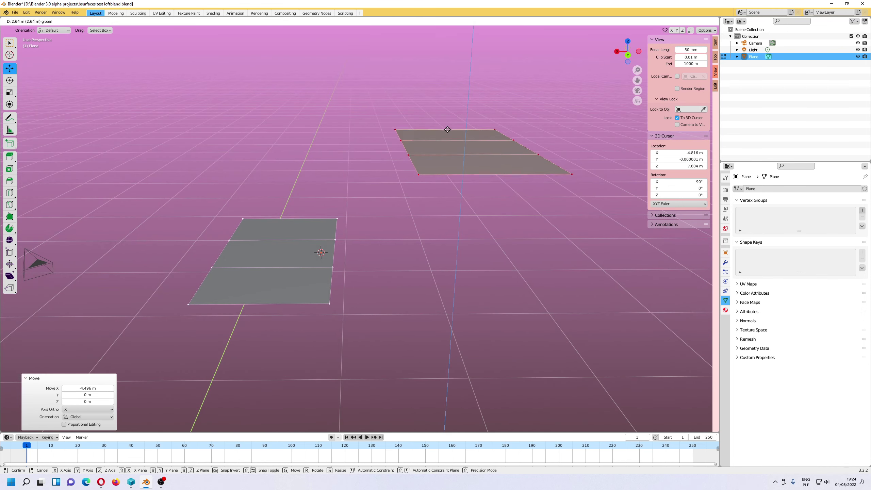
pyautogui.click(445, 130)
pyautogui.moveTo(287, 189)
pyautogui.mouseDown(button='middle')
pyautogui.moveTo(278, 192)
pyautogui.moveTo(297, 194)
pyautogui.moveTo(280, 185)
pyautogui.mouseUp(button='middle')
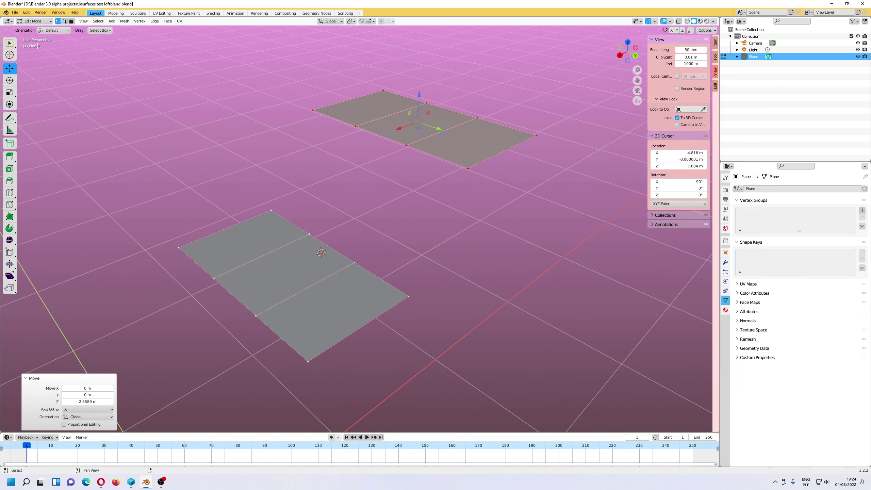
# Switch back to Object Mode and bring up the Save As dialog
pyautogui.click(34, 21)
pyautogui.click(30, 28)
pyautogui.click(15, 11)
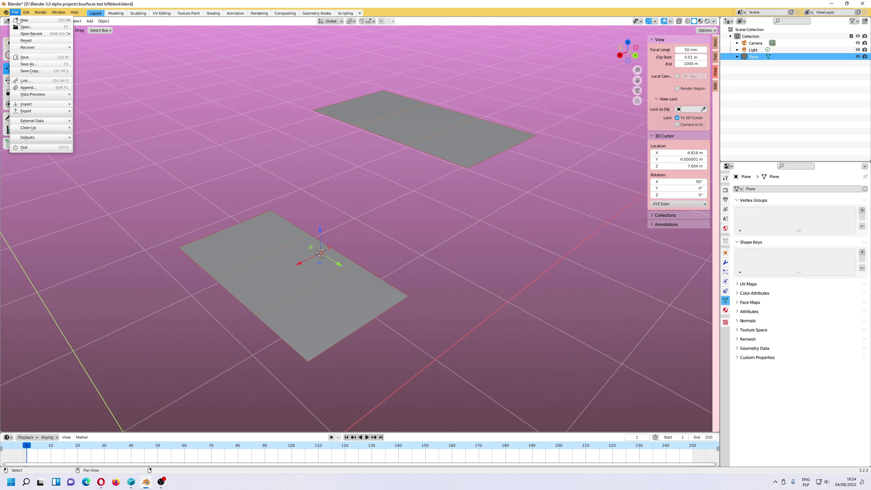
pyautogui.click(33, 64)
# Rename the file from loftblend to 'bsurfaces test blend.blend' and save it
pyautogui.click(383, 364)
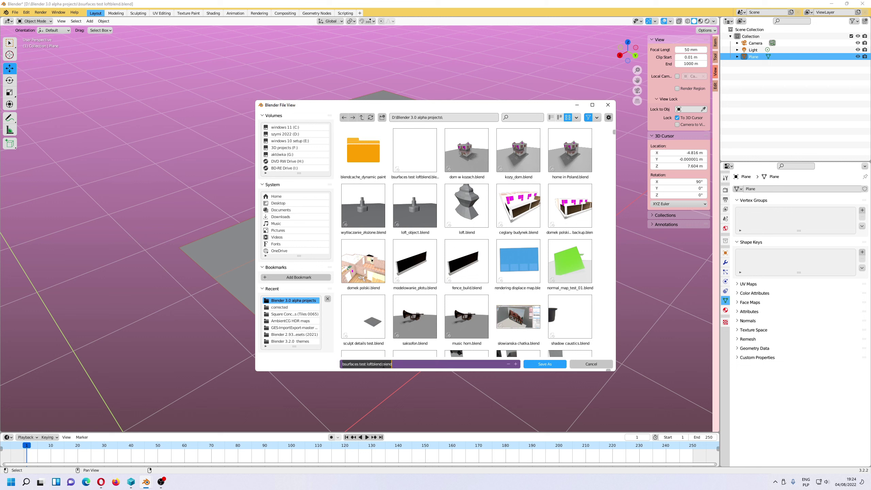
pyautogui.moveTo(383, 364); pyautogui.dragTo(368, 366)
pyautogui.write('plan')
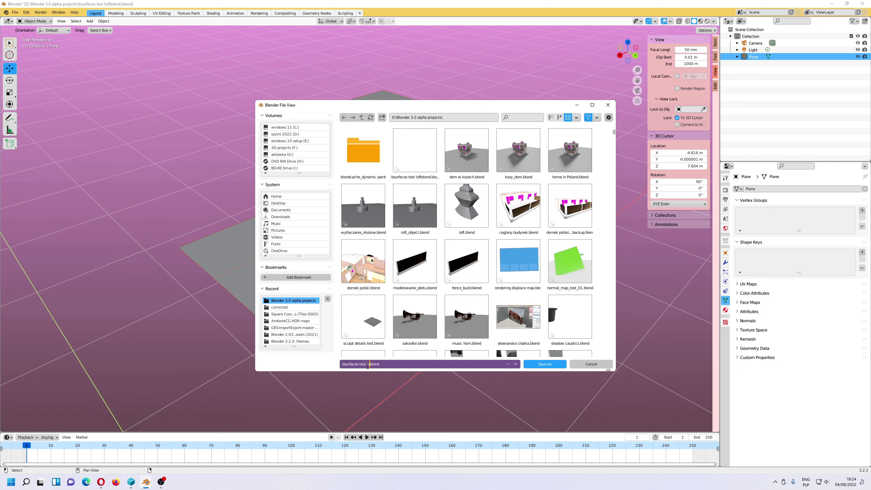
pyautogui.press('Return')
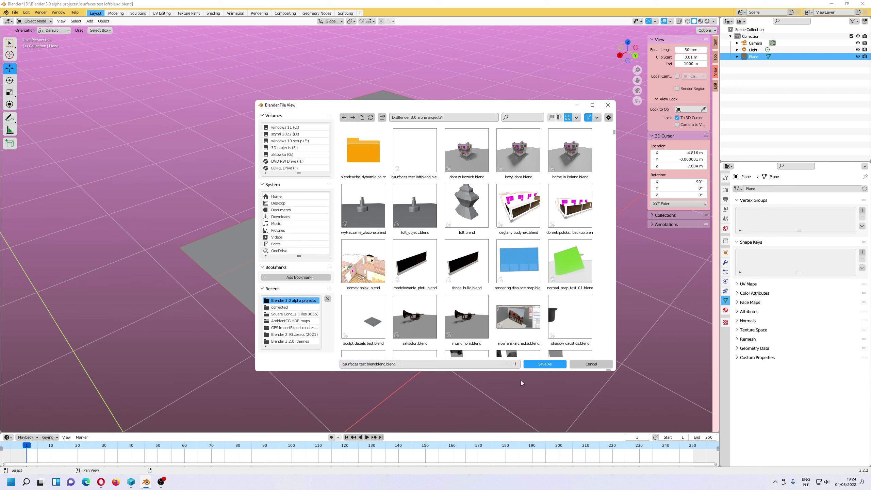
pyautogui.moveTo(396, 364); pyautogui.dragTo(379, 365)
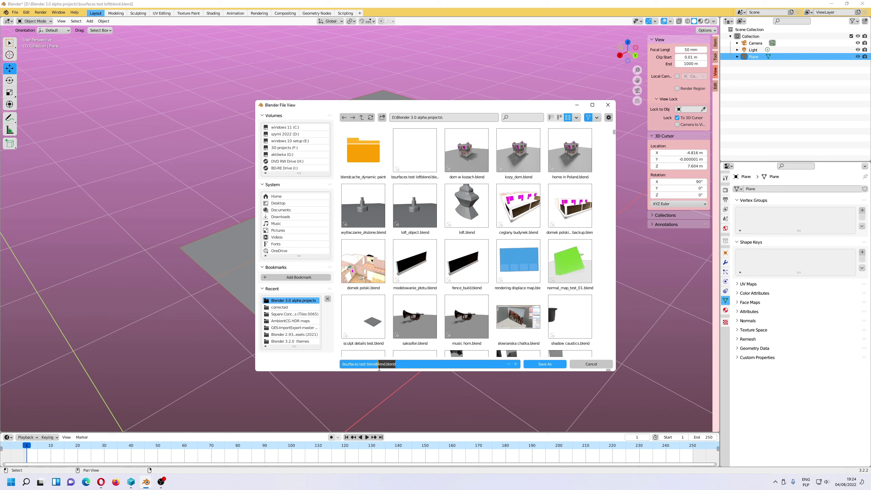
pyautogui.press('BackSpace')
pyautogui.press('Return')
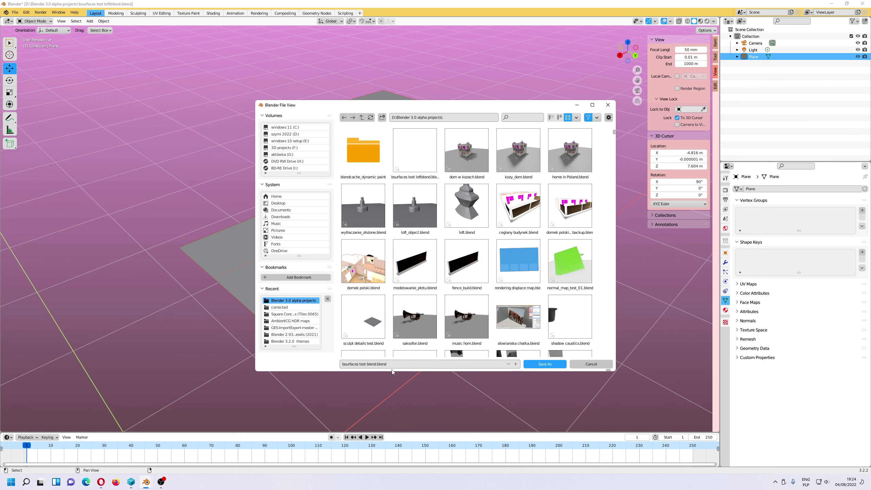
pyautogui.click(554, 363)
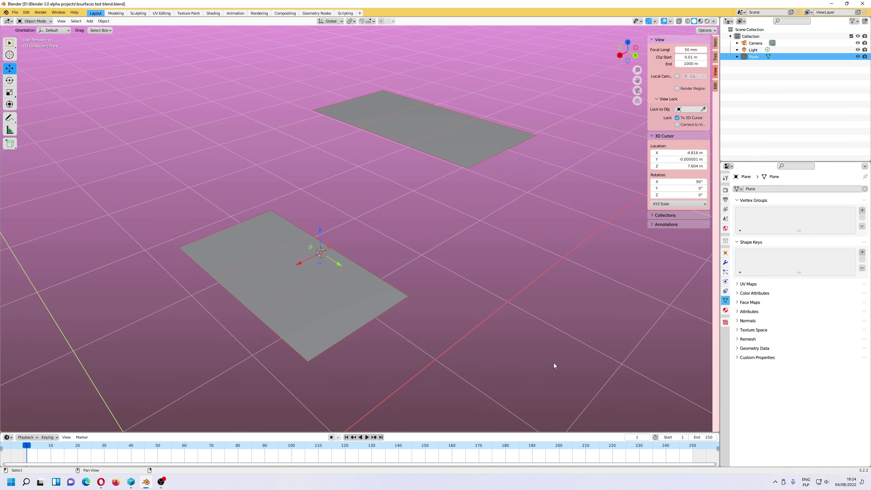
pyautogui.click(15, 12)
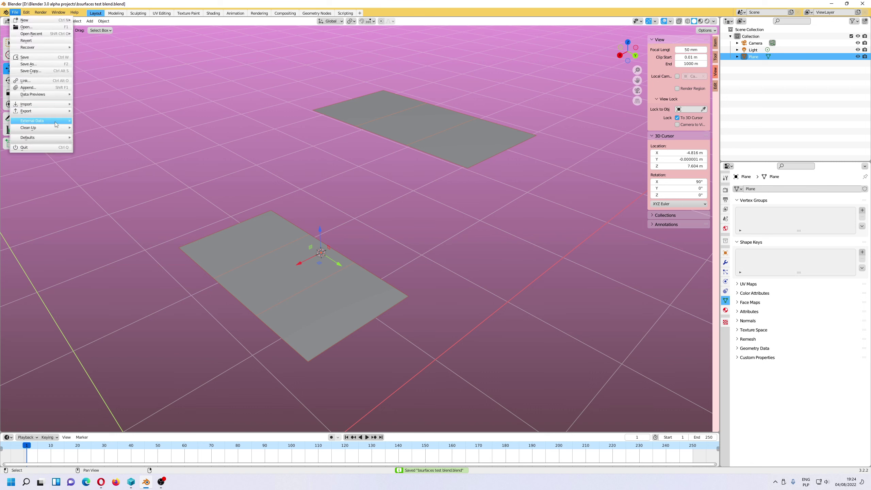
# Turn on automatic packing of external resources and save the file
pyautogui.moveTo(41, 121)
pyautogui.click(102, 122)
pyautogui.click(15, 12)
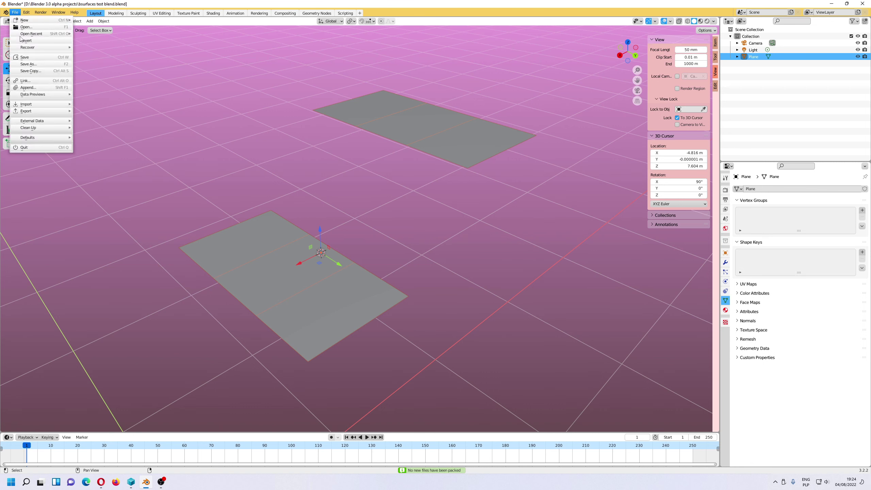
pyautogui.click(29, 57)
# Add a Bezier curve and enter Edit Mode on its control points
pyautogui.click(90, 21)
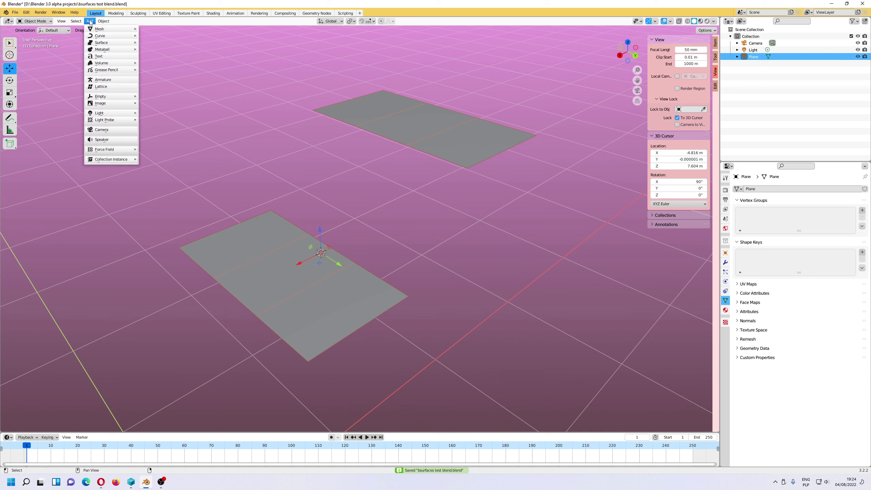
pyautogui.moveTo(102, 38)
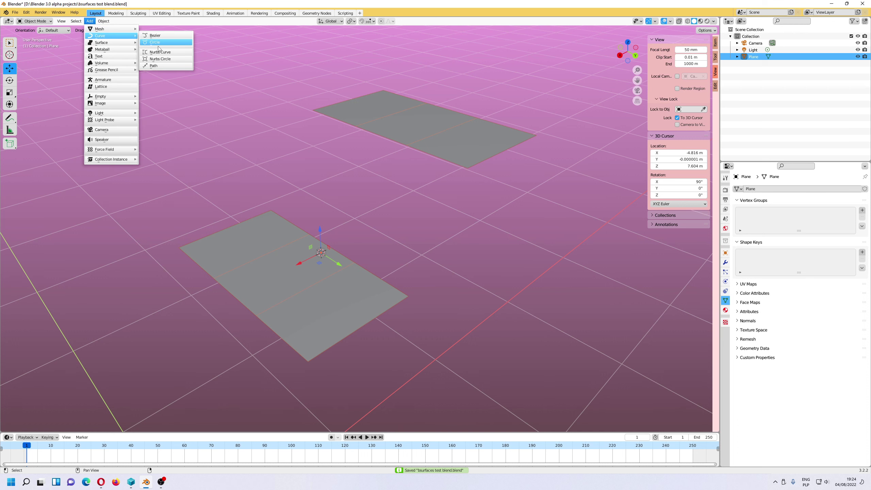
pyautogui.click(155, 35)
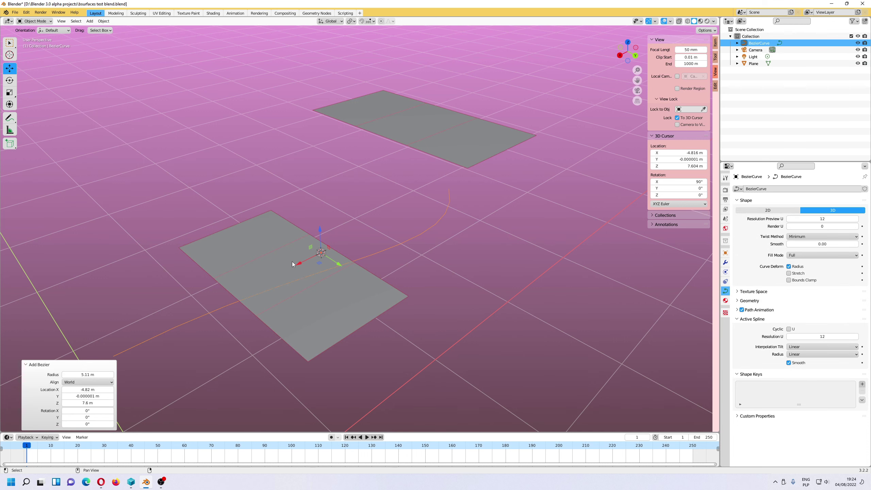
pyautogui.scroll(-1, 285, 266)
pyautogui.press('Tab')
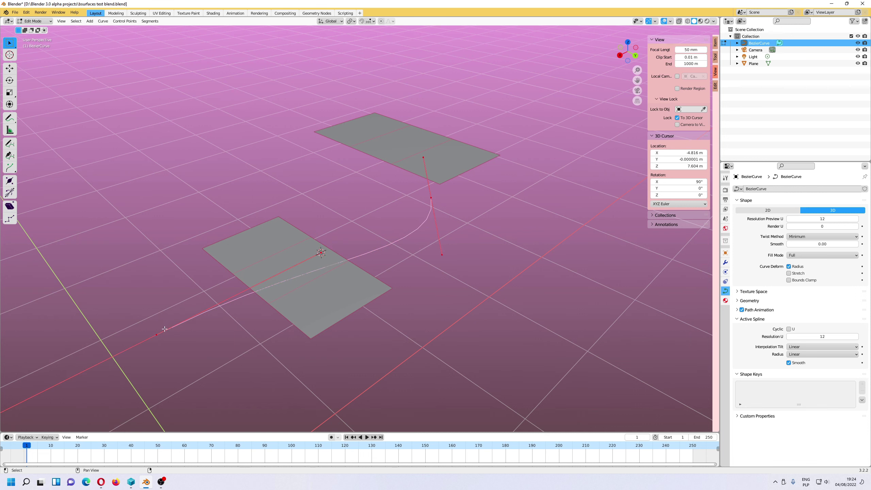
# Set the curve's Resolution Preview U to 2 and start moving the selected point
pyautogui.moveTo(824, 219); pyautogui.dragTo(799, 219)
pyautogui.click(789, 218)
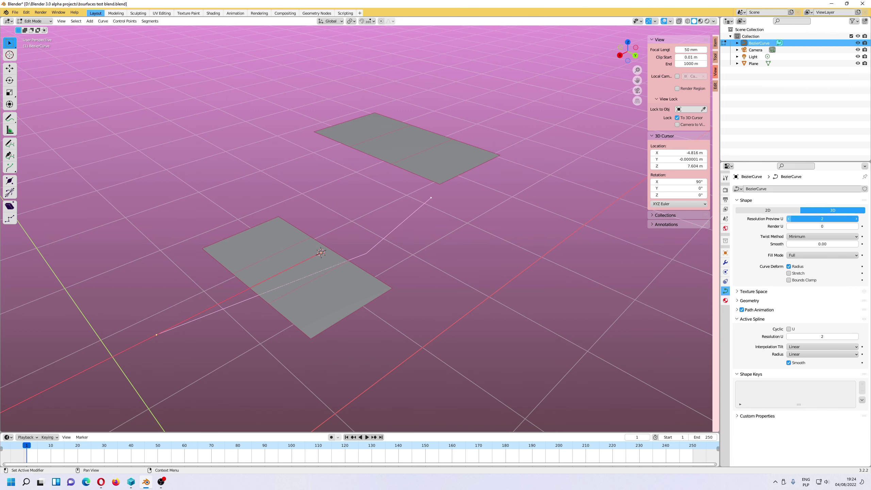
pyautogui.click(789, 219)
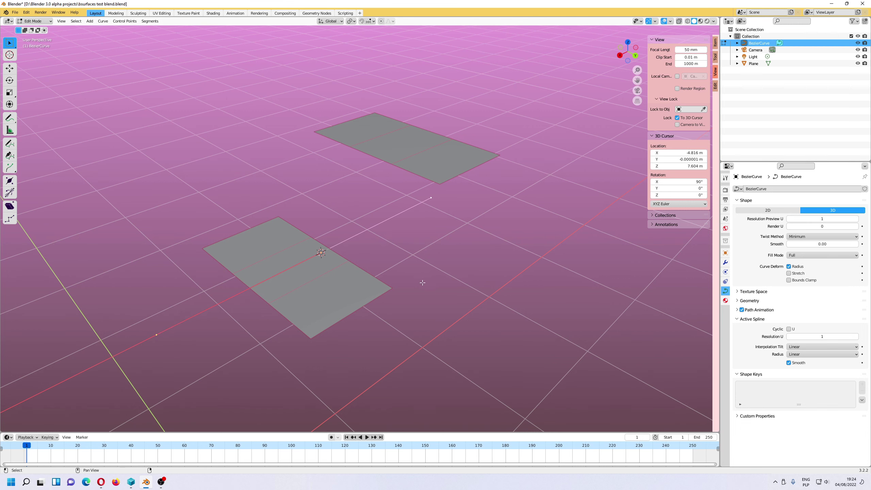
pyautogui.click(856, 218)
pyautogui.scroll(-3, 422, 280)
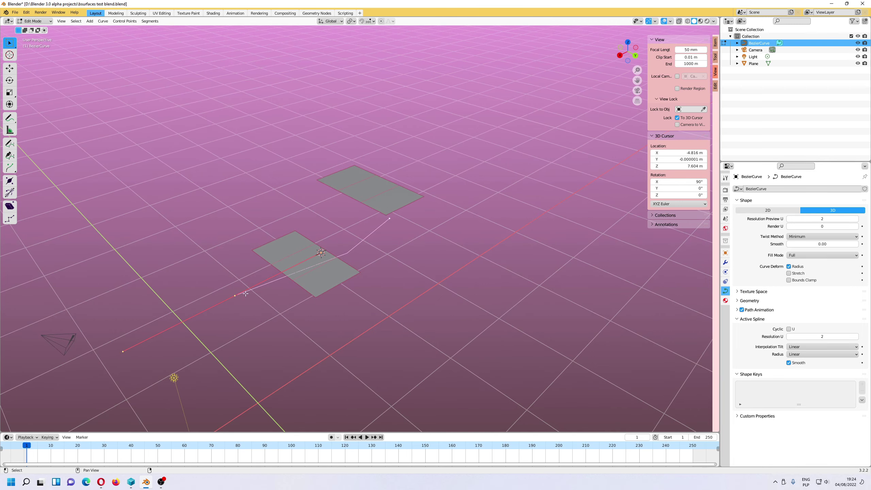
pyautogui.scroll(2, 226, 292)
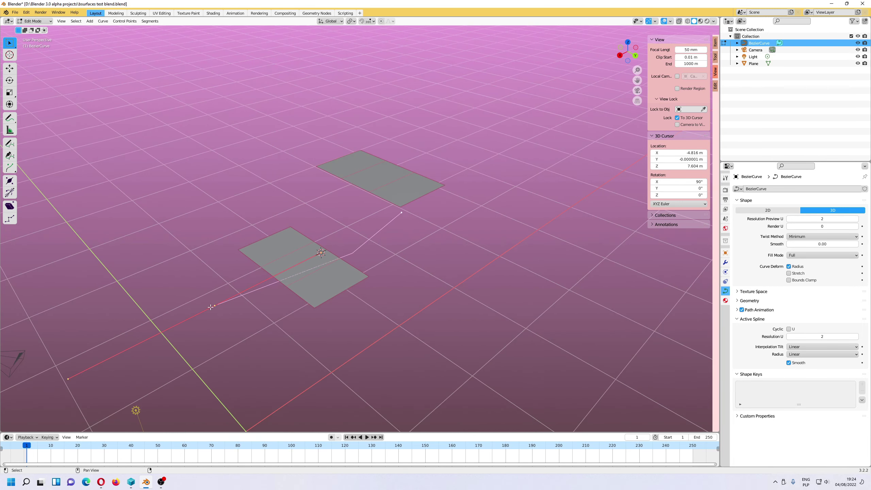
pyautogui.hotkey('shift', 'space')
pyautogui.press('g')
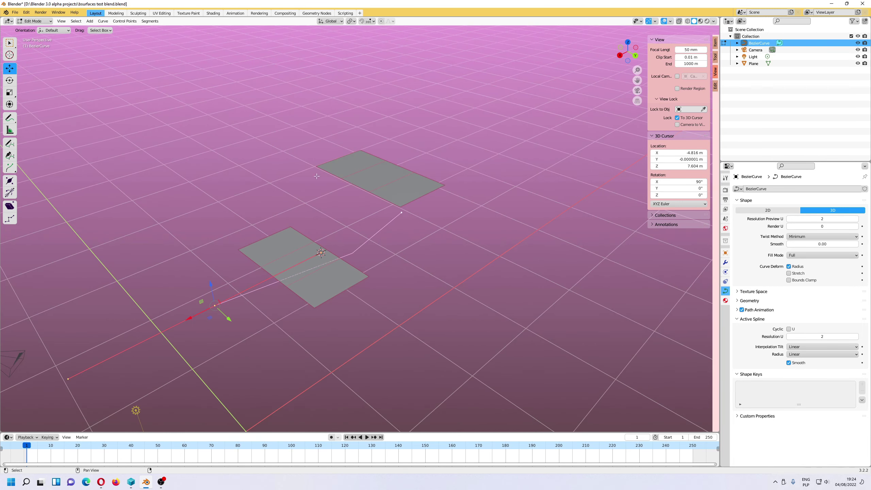
pyautogui.scroll(2, 294, 221)
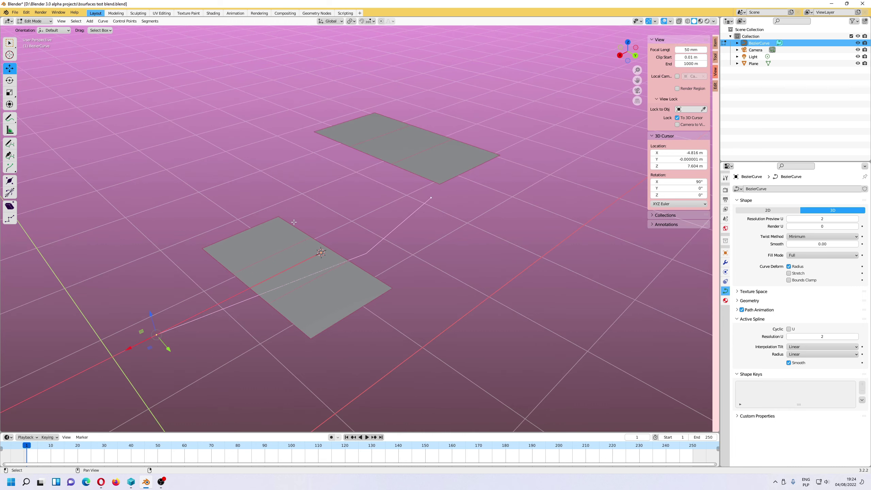
# Set snapping to target Vertex with Backface Culling enabled
pyautogui.click(369, 21)
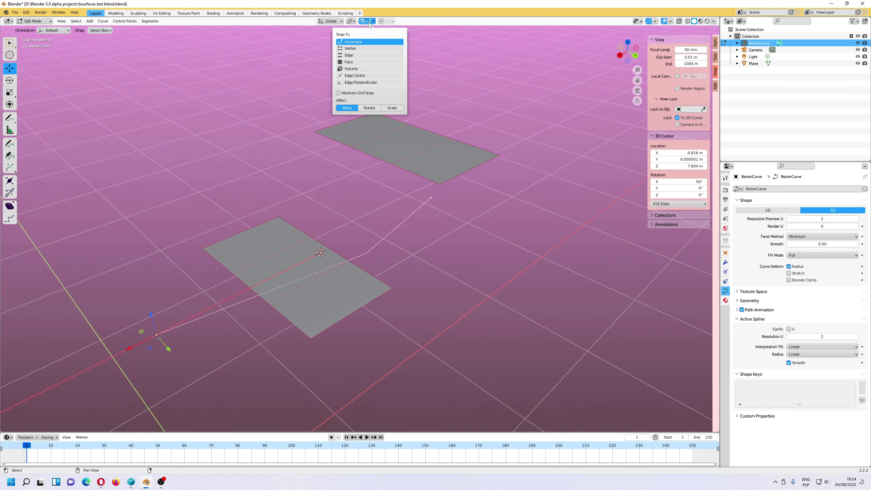
pyautogui.click(351, 48)
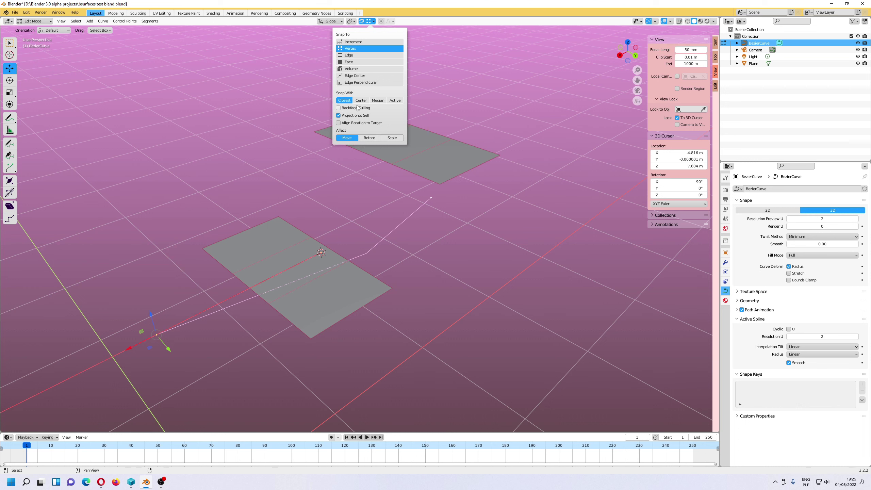
pyautogui.click(356, 109)
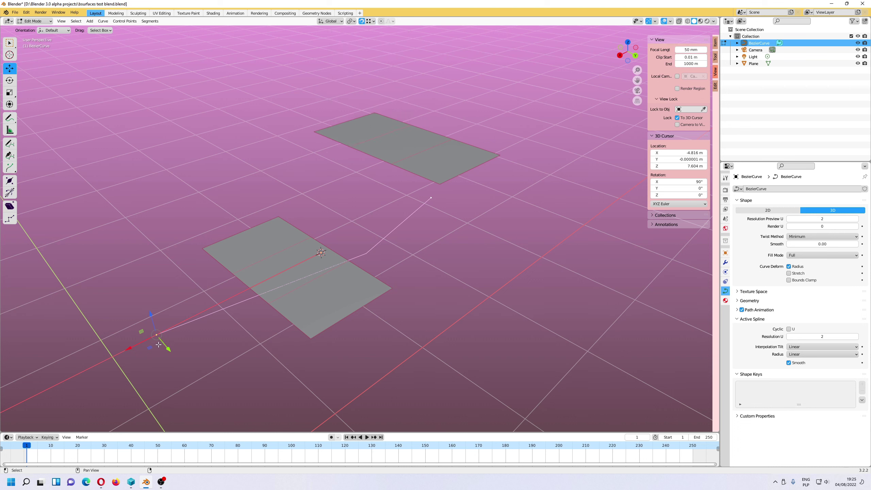
# Snap one curve end onto the lower plane's corner and move the other onto the upper plane
pyautogui.moveTo(159, 344); pyautogui.dragTo(446, 198)
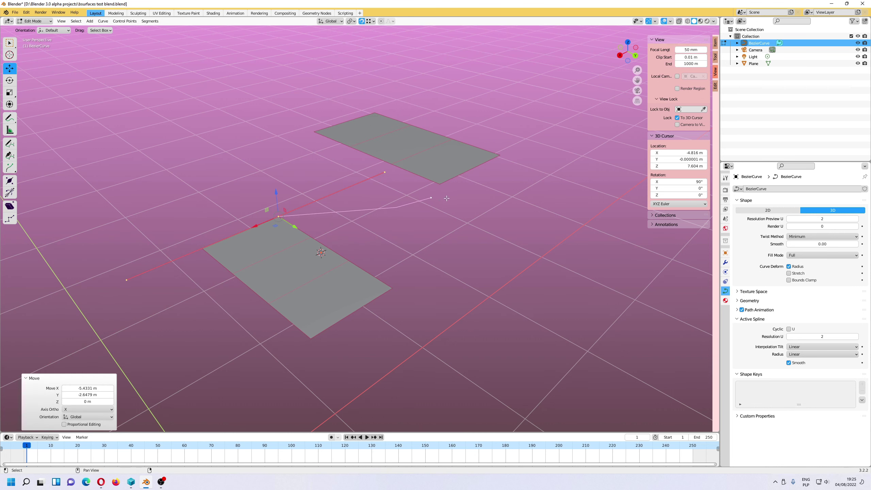
pyautogui.click(432, 197)
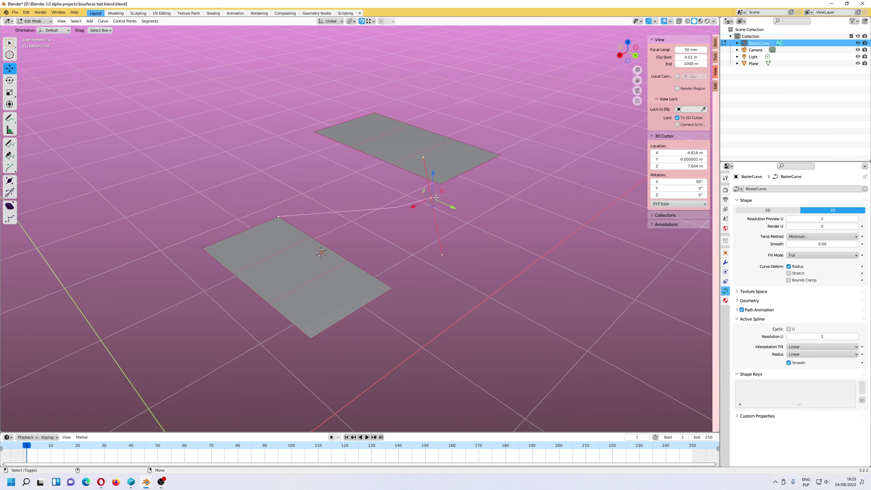
pyautogui.hotkey('shift', 's')
pyautogui.click(436, 197)
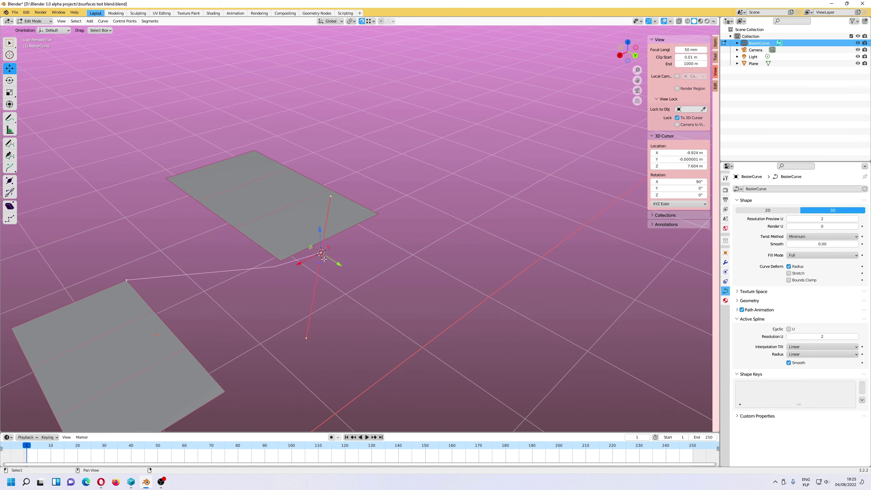
pyautogui.scroll(1, 308, 261)
pyautogui.moveTo(348, 250); pyautogui.dragTo(437, 215, button='middle')
pyautogui.press('g')
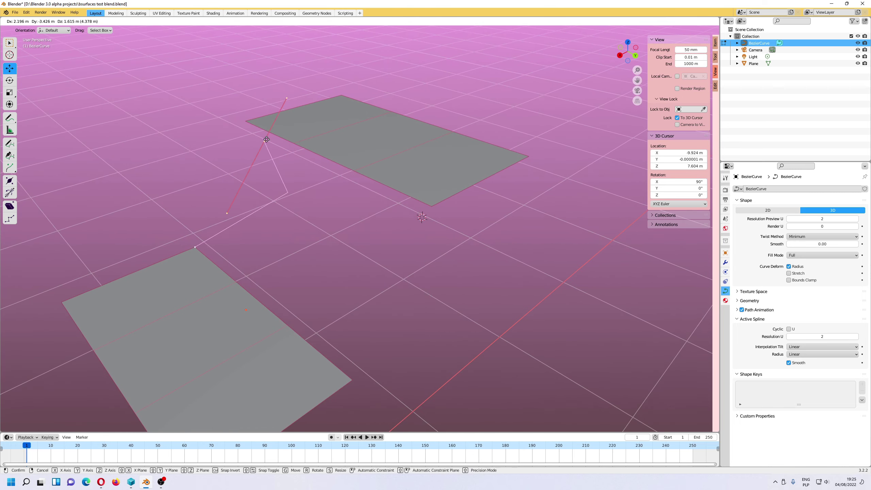
pyautogui.click(250, 122)
# Rotate the upper point's handle -47.3° along the plane edge and slide its end along X
pyautogui.moveTo(307, 209); pyautogui.dragTo(348, 205, button='middle')
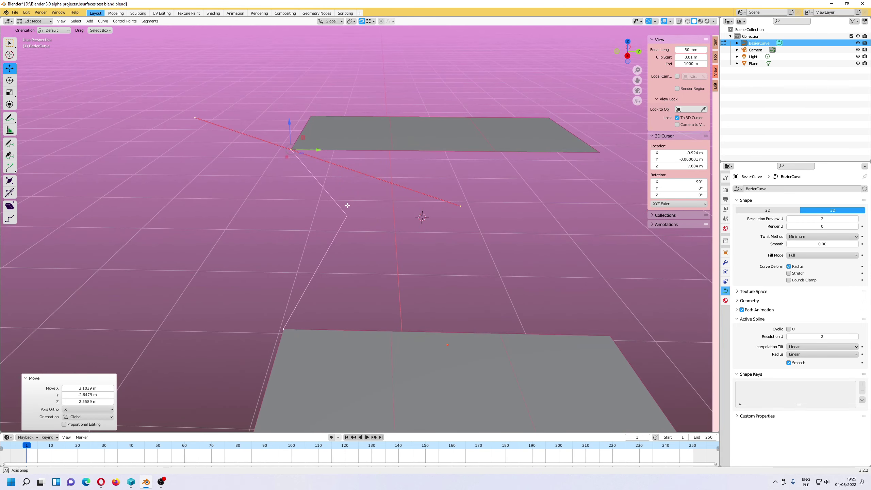
pyautogui.hotkey('shift', 'space')
pyautogui.press('r')
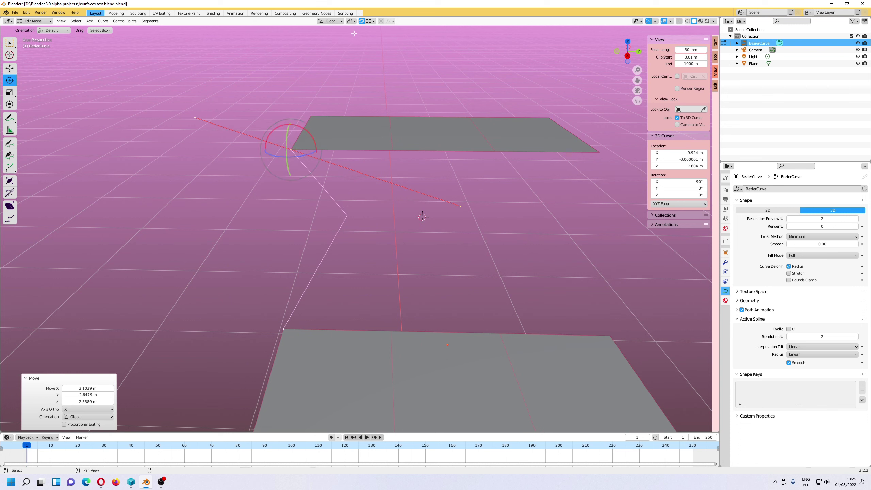
pyautogui.moveTo(302, 156); pyautogui.dragTo(276, 199)
pyautogui.moveTo(275, 199); pyautogui.dragTo(313, 210, button='middle')
pyautogui.click(170, 187)
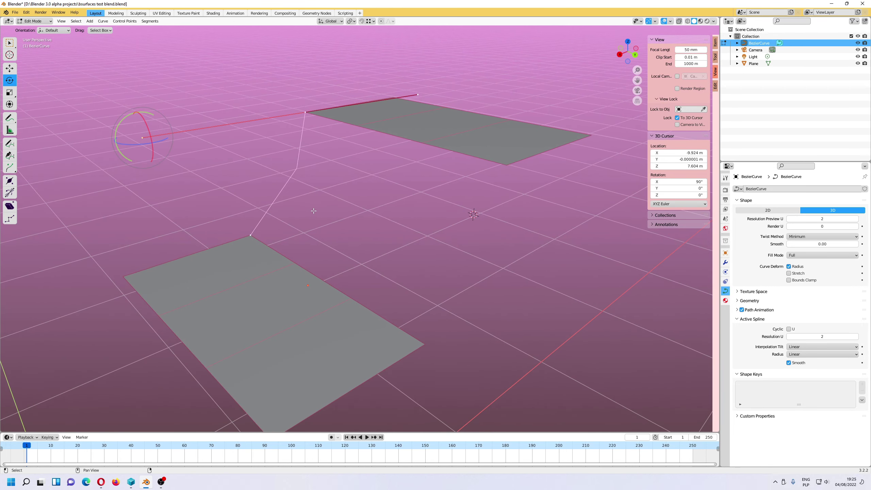
pyautogui.hotkey('shift', 'space')
pyautogui.press('g')
pyautogui.moveTo(132, 139); pyautogui.dragTo(163, 136)
# Subdivide the curve between its two end points to add a middle point
pyautogui.click(305, 113)
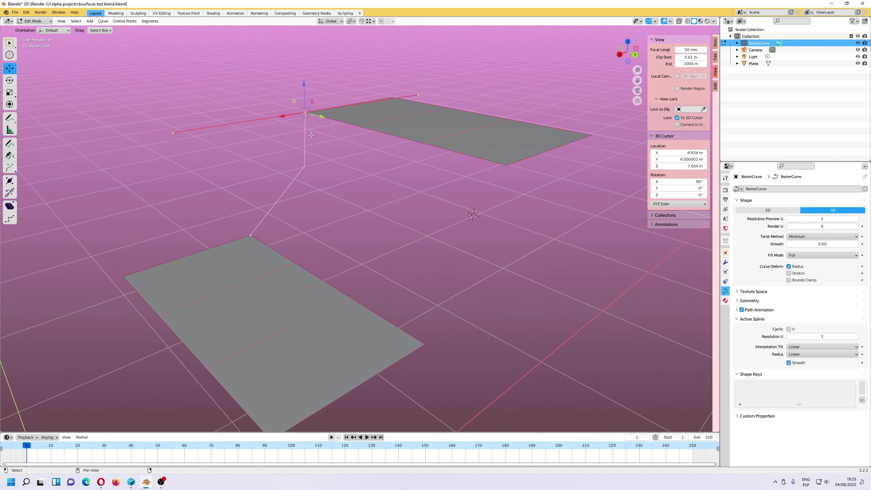
pyautogui.keyDown('shift'); pyautogui.click(252, 236); pyautogui.keyUp('shift')
pyautogui.click(150, 22)
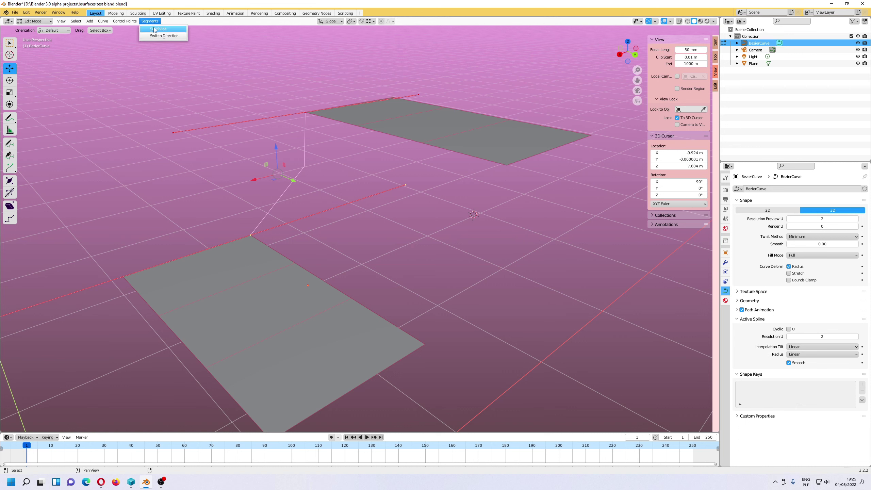
pyautogui.click(155, 29)
# Rotate the middle point's handles and shift the point along X
pyautogui.click(305, 167)
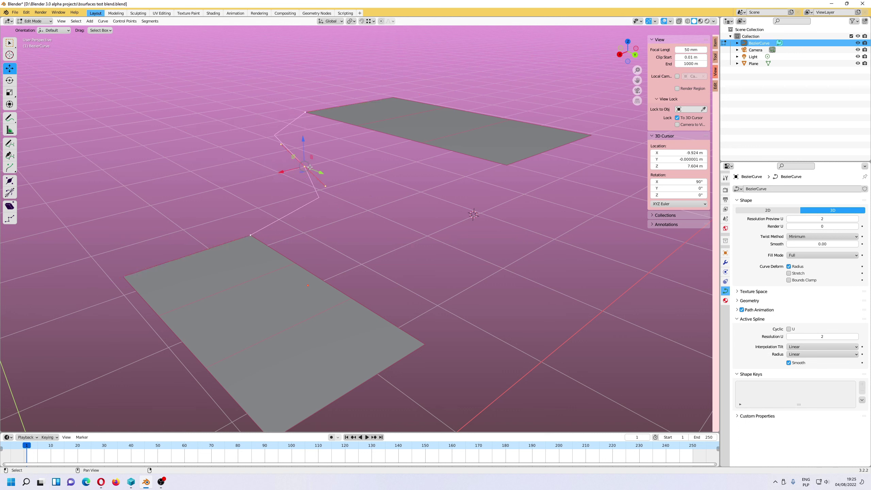
pyautogui.hotkey('shift', 'space')
pyautogui.press('r')
pyautogui.moveTo(286, 159); pyautogui.dragTo(302, 148)
pyautogui.moveTo(395, 199); pyautogui.dragTo(326, 156, button='middle')
pyautogui.hotkey('shift', 'space')
pyautogui.press('g')
pyautogui.moveTo(314, 153); pyautogui.dragTo(304, 151)
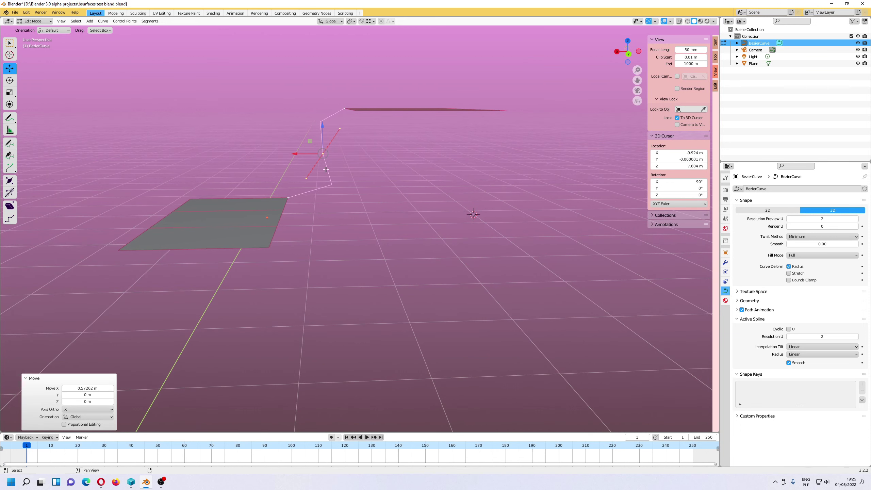
# Move one middle handle end along X and the upper handle end along Z
pyautogui.click(307, 181)
pyautogui.press('g')
pyautogui.press('x')
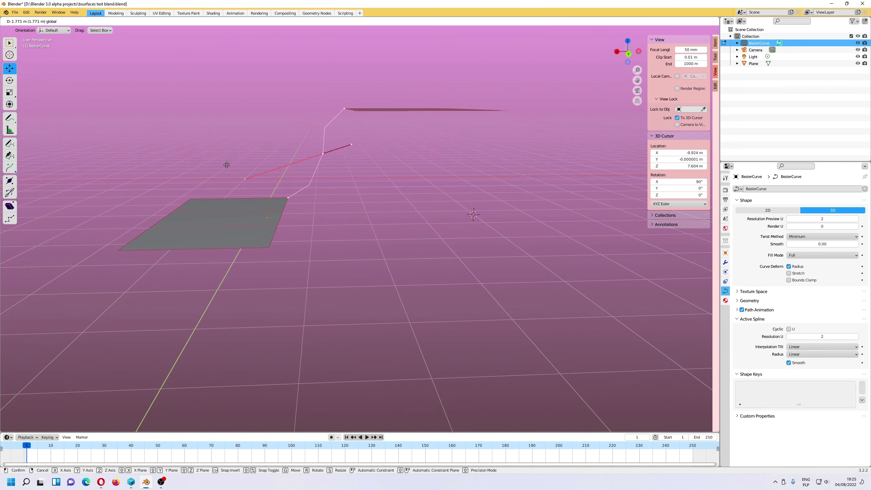
pyautogui.click(228, 162)
pyautogui.click(352, 144)
pyautogui.press('g')
pyautogui.press('z')
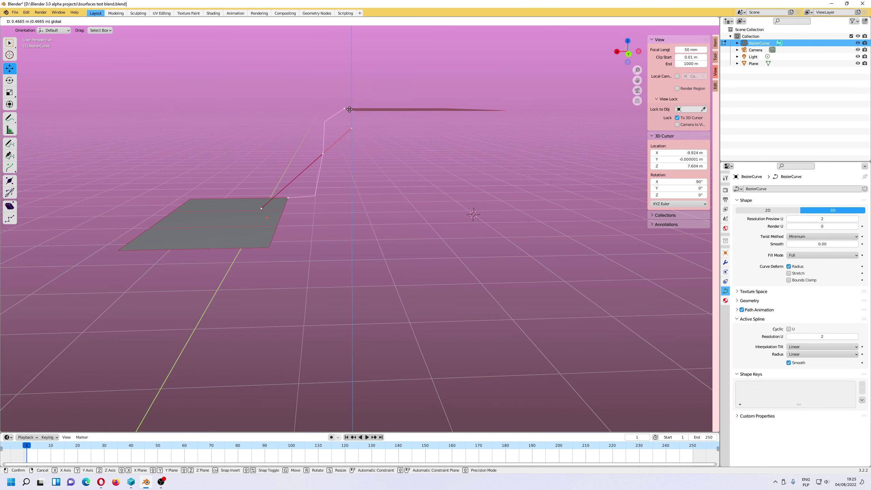
pyautogui.click(350, 130)
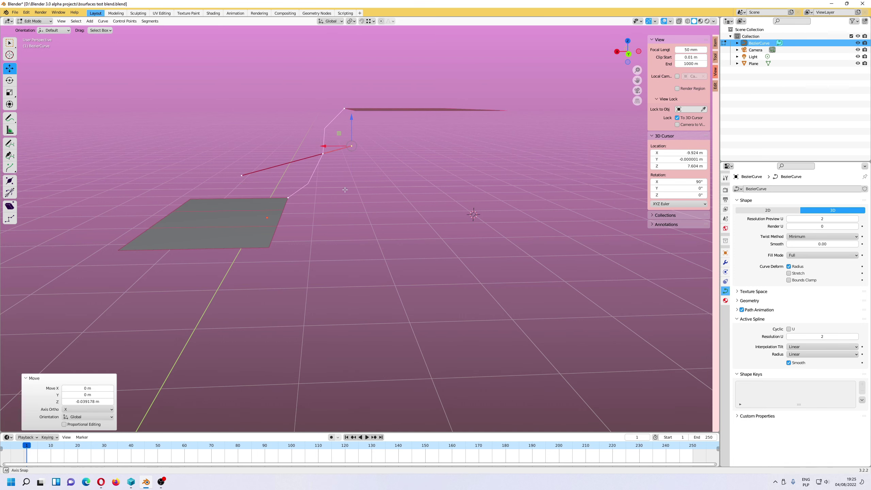
# Raise the curve's Resolution Preview U to 4
pyautogui.scroll(2, 549, 186)
pyautogui.click(858, 218)
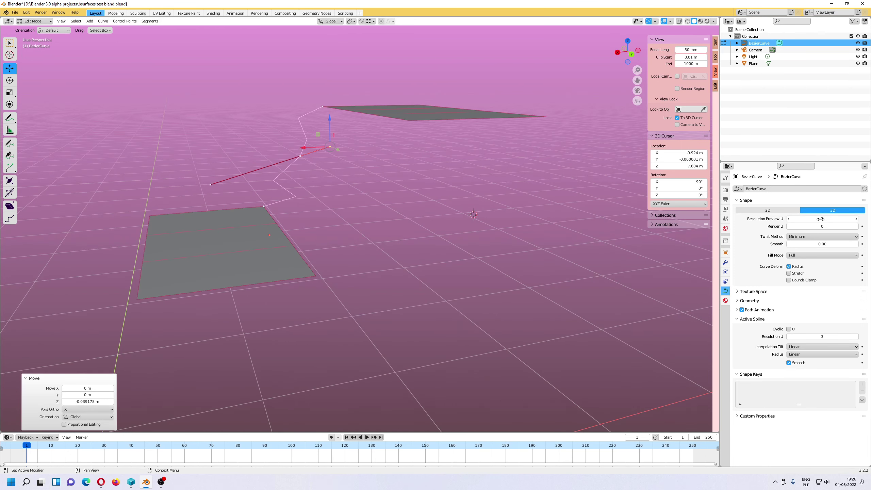
pyautogui.moveTo(422, 216); pyautogui.dragTo(366, 200, button='middle')
pyautogui.click(857, 219)
# Slide the curve's end point and lower handles along X to refine the vase profile
pyautogui.moveTo(365, 200); pyautogui.dragTo(289, 199)
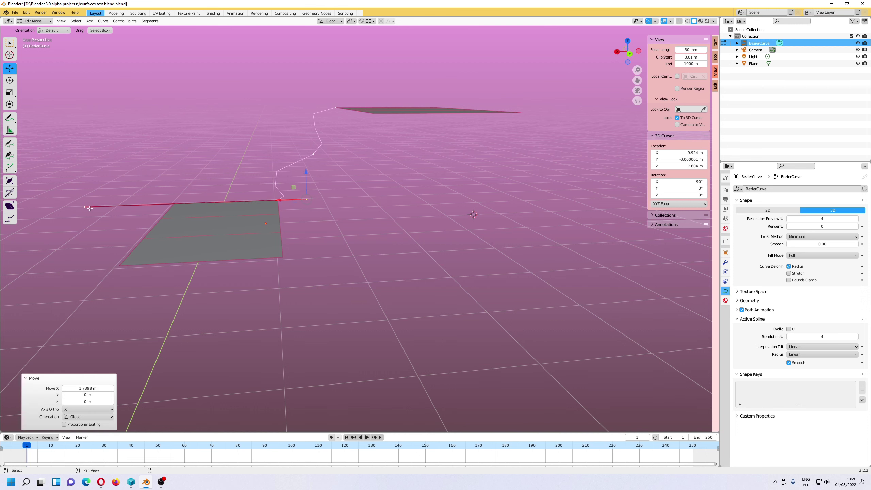
pyautogui.click(87, 208)
pyautogui.moveTo(103, 210); pyautogui.dragTo(236, 235)
pyautogui.moveTo(198, 266); pyautogui.dragTo(347, 173)
pyautogui.click(248, 203)
pyautogui.moveTo(236, 204); pyautogui.dragTo(261, 157)
pyautogui.click(315, 156)
pyautogui.click(229, 178)
pyautogui.click(261, 156)
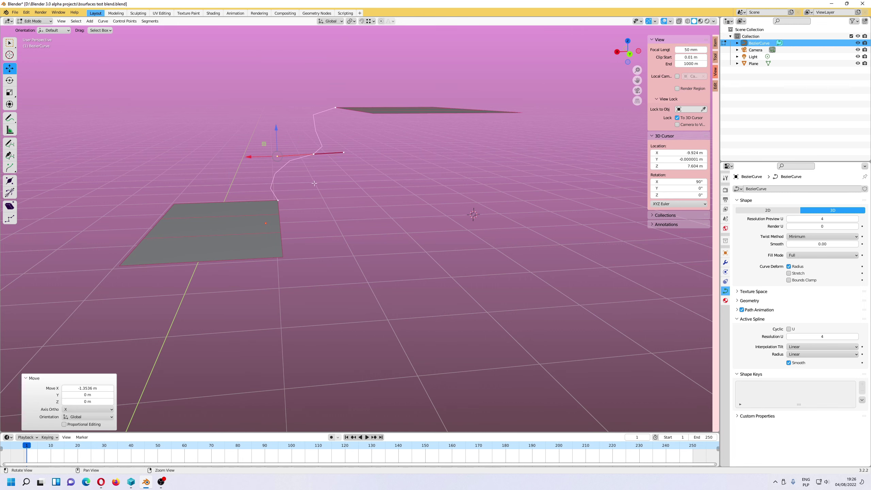
# Shift the top control point -0.76649 m along X
pyautogui.moveTo(261, 157); pyautogui.dragTo(279, 191, button='middle')
pyautogui.click(336, 103)
pyautogui.press('g')
pyautogui.press('x')
pyautogui.click(290, 114)
pyautogui.click(15, 12)
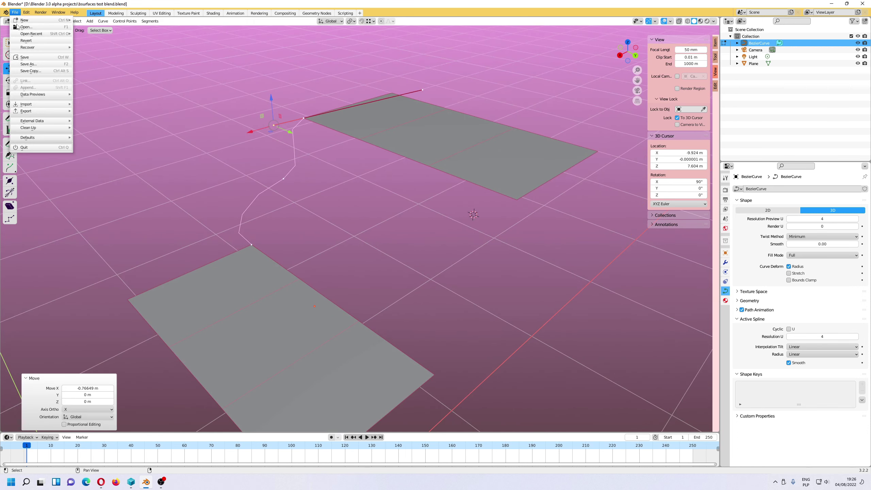
# Save the blend file
pyautogui.click(25, 57)
pyautogui.moveTo(425, 219); pyautogui.dragTo(421, 208, button='middle')
pyautogui.scroll(2, 421, 208)
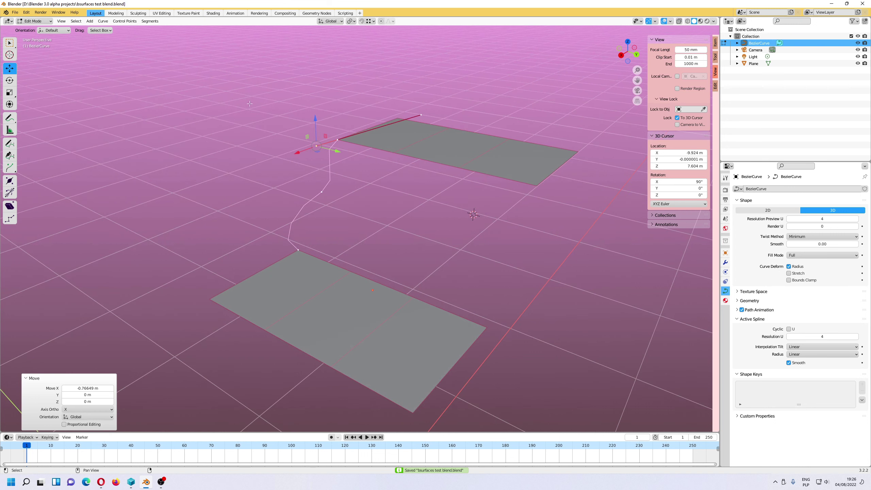
# Snap the 3D cursor to the top control point (-6.82, 2.648, 10.16 m) and select all points
pyautogui.keyDown('shift'); pyautogui.moveTo(241, 113); pyautogui.dragTo(297, 250); pyautogui.keyUp('shift')
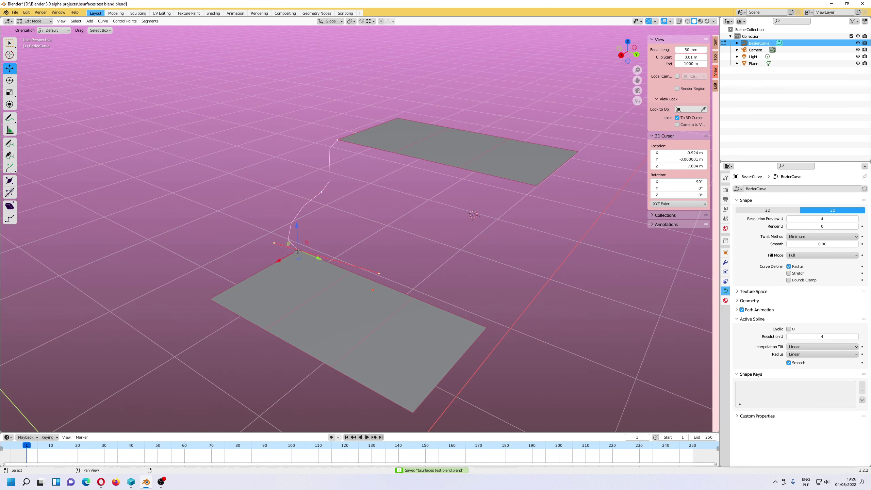
pyautogui.click(337, 141)
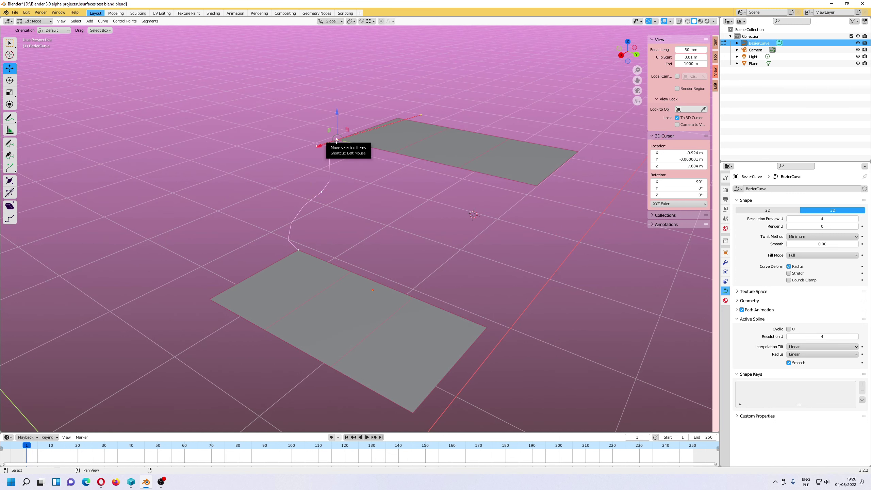
pyautogui.hotkey('shift', 's')
pyautogui.click(337, 141)
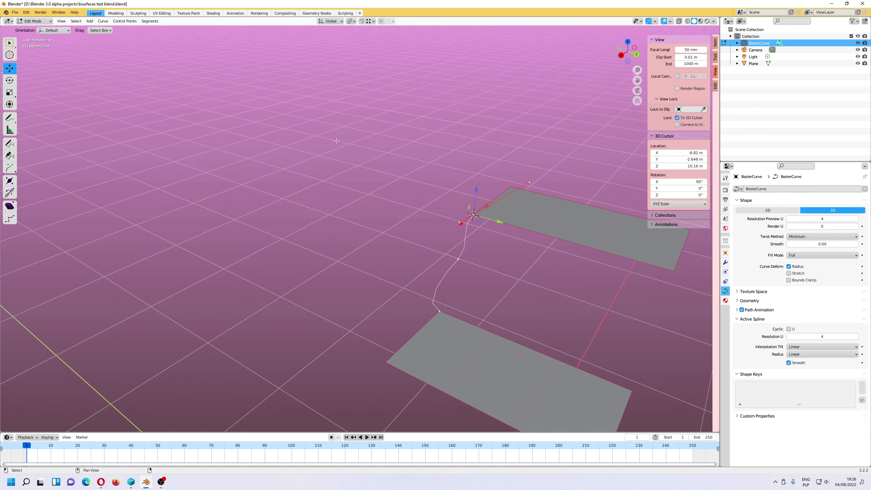
pyautogui.keyDown('shift'); pyautogui.moveTo(464, 215); pyautogui.dragTo(367, 194, button='middle'); pyautogui.keyUp('shift')
pyautogui.press('ctrl+KP_Add')
pyautogui.press('ctrl+KP_Add')
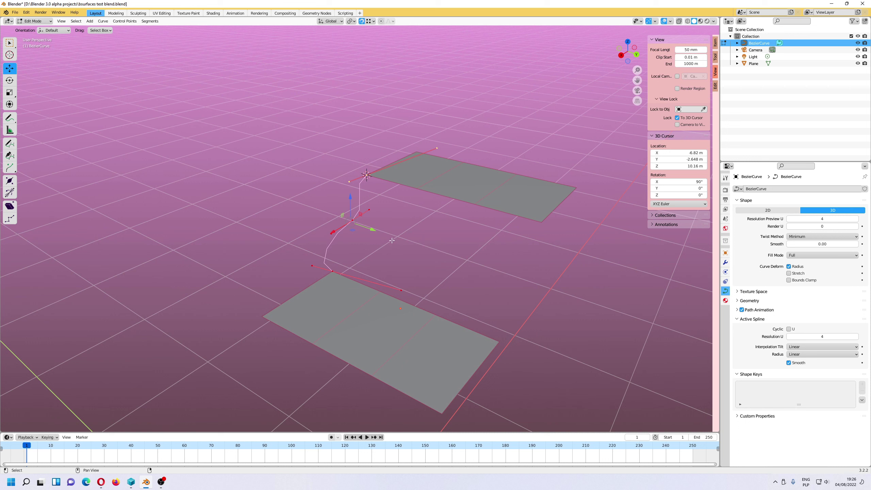
# Pivot on the 3D cursor and make three Y-axis copies of the profile, 1.7653 m apart
pyautogui.click(350, 21)
pyautogui.click(365, 36)
pyautogui.hotkey('shift', 'd')
pyautogui.press('y')
pyautogui.click(423, 194)
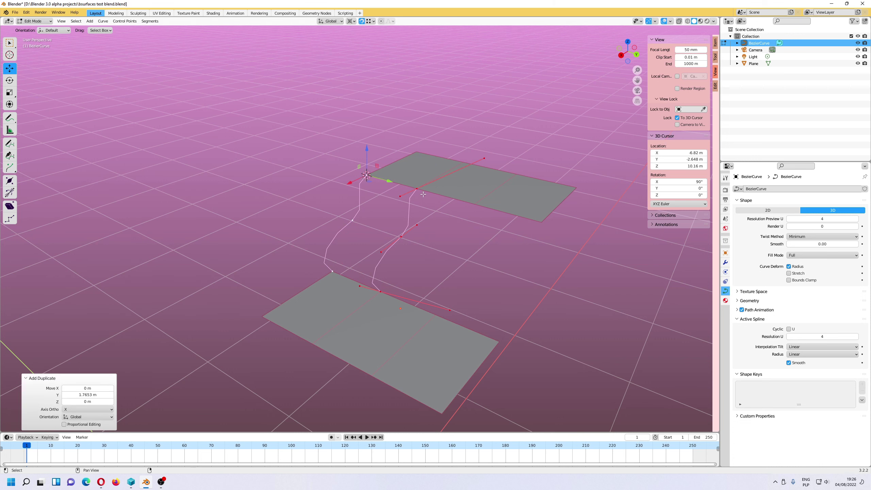
pyautogui.hotkey('shift', 'd')
pyautogui.press('y')
pyautogui.click(481, 207)
pyautogui.hotkey('shift', 'r')
pyautogui.moveTo(558, 319); pyautogui.dragTo(565, 298, button='middle')
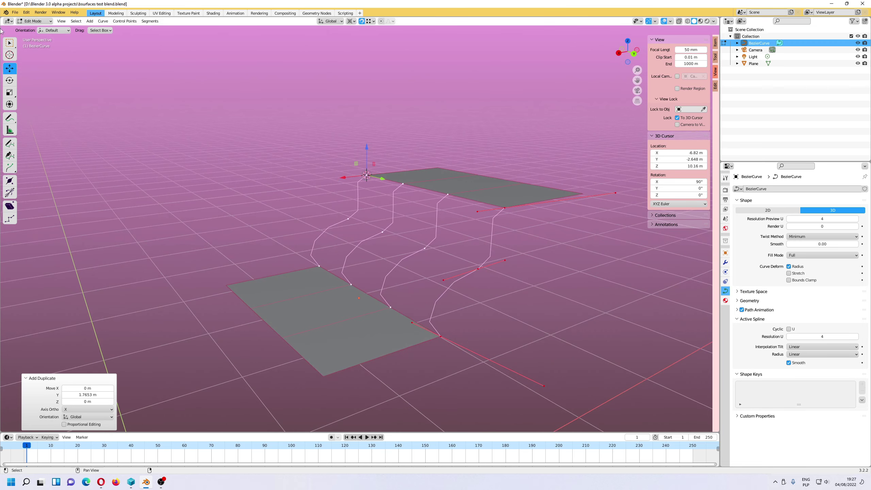
# Save the blend file with the four profile curves
pyautogui.click(15, 13)
pyautogui.click(24, 56)
pyautogui.moveTo(381, 66); pyautogui.dragTo(342, 40, button='middle')
pyautogui.click(35, 21)
# Return to Object Mode, select the Plane and enter Edit Mode
pyautogui.click(32, 29)
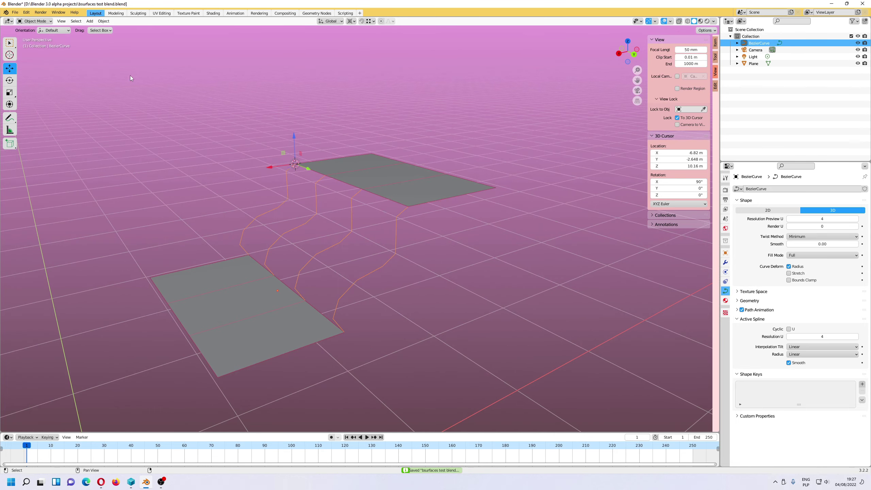
pyautogui.click(388, 165)
pyautogui.press('Tab')
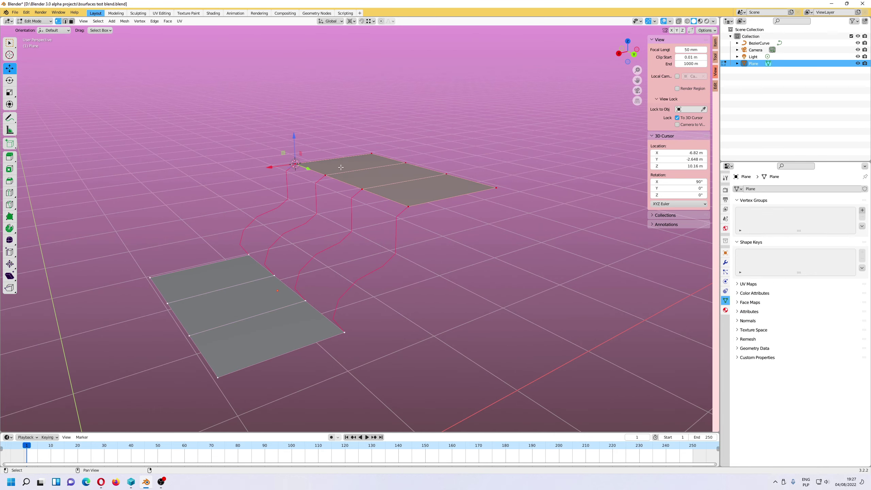
# Select a corner vertex on both the upper and lower planes
pyautogui.moveTo(434, 137); pyautogui.dragTo(363, 195, button='middle')
pyautogui.click(231, 141)
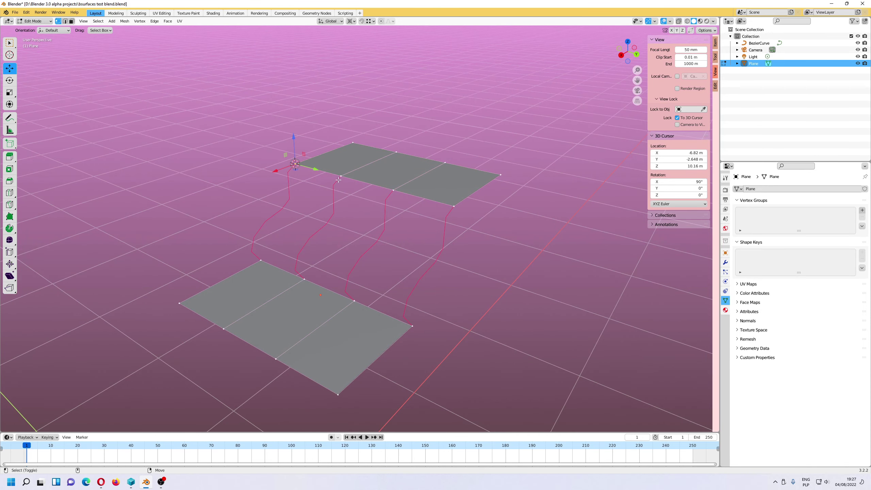
pyautogui.keyDown('shift'); pyautogui.click(448, 208); pyautogui.keyUp('shift')
pyautogui.click(35, 21)
pyautogui.keyDown('shift'); pyautogui.click(409, 324); pyautogui.keyUp('shift')
# In Bsurfaces, set Guide strokes to Curve with BezierCurve as the guide
pyautogui.click(715, 86)
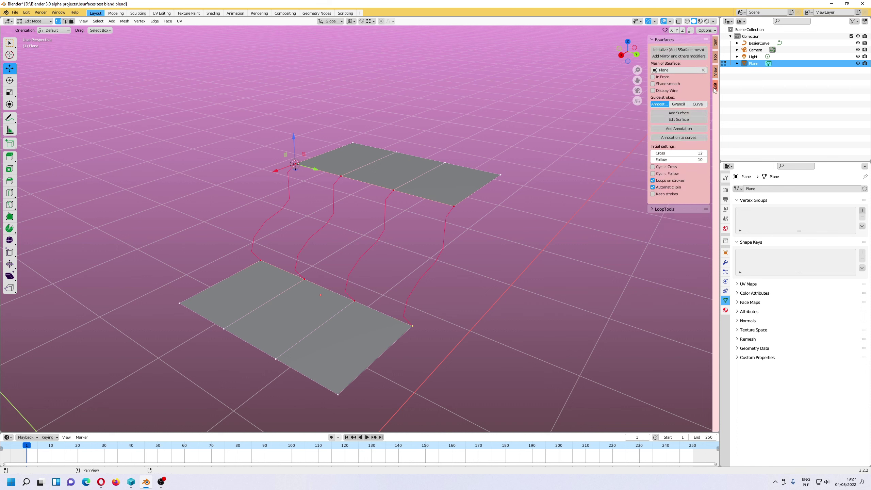
pyautogui.click(697, 105)
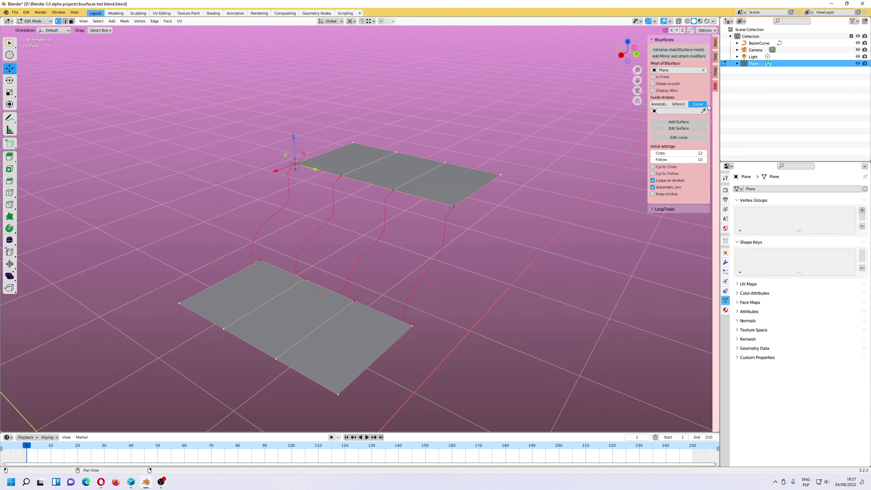
pyautogui.click(703, 110)
pyautogui.click(383, 228)
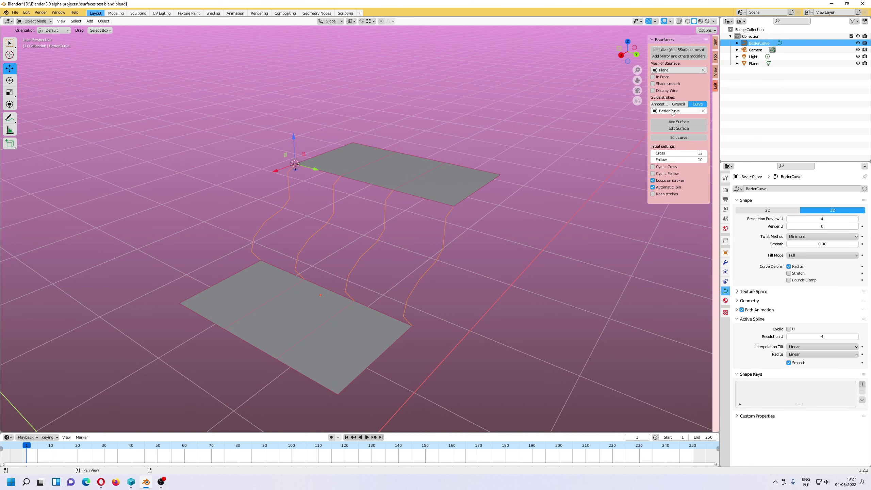
# Pick the Plane as the Bsurfaces mesh
pyautogui.click(703, 70)
pyautogui.click(704, 70)
pyautogui.click(406, 164)
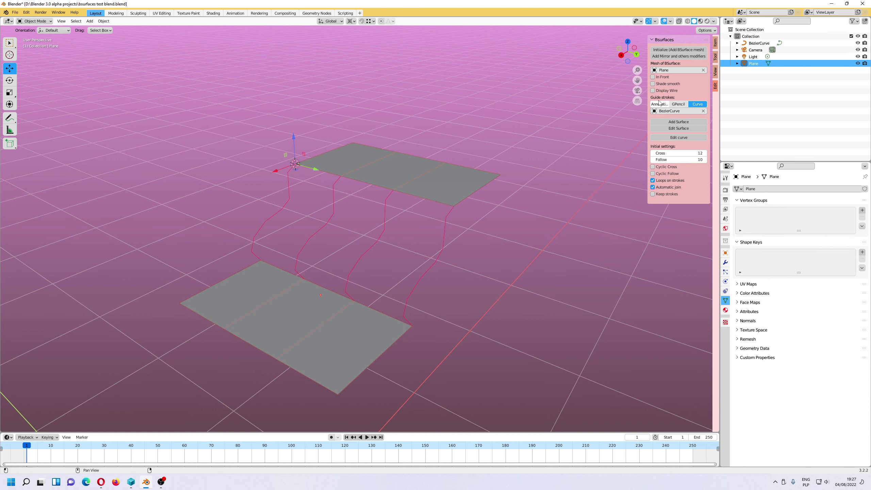
# Add the Bsurfaces surface, setting Stretch to 1.15 and Cross sections to 9
pyautogui.click(679, 122)
pyautogui.moveTo(411, 241); pyautogui.dragTo(481, 261, button='middle')
pyautogui.moveTo(55, 415); pyautogui.dragTo(60, 415)
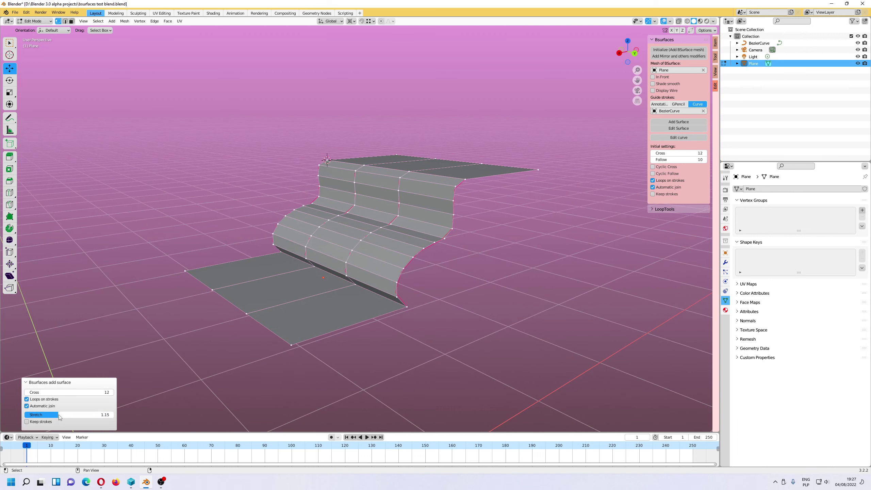
pyautogui.moveTo(94, 392); pyautogui.dragTo(88, 391)
pyautogui.moveTo(274, 193); pyautogui.dragTo(507, 226, button='middle')
pyautogui.click(331, 187)
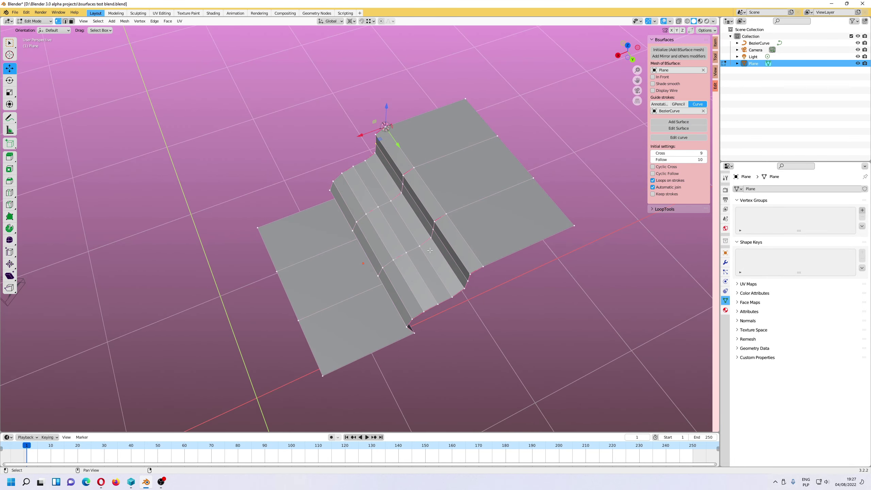
# Select all of the plane's geometry and delete its vertices
pyautogui.click(481, 278)
pyautogui.rightClick(471, 274)
pyautogui.press('ctrl+KP_Add')
pyautogui.press('x')
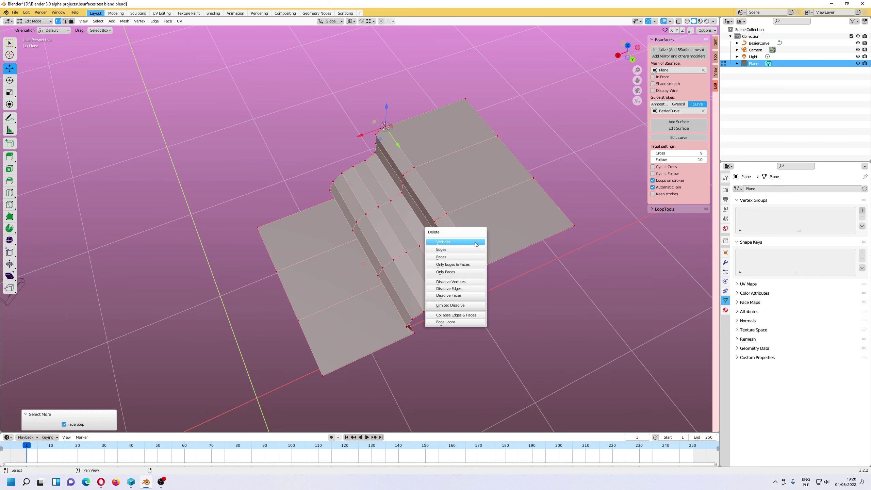
pyautogui.click(456, 242)
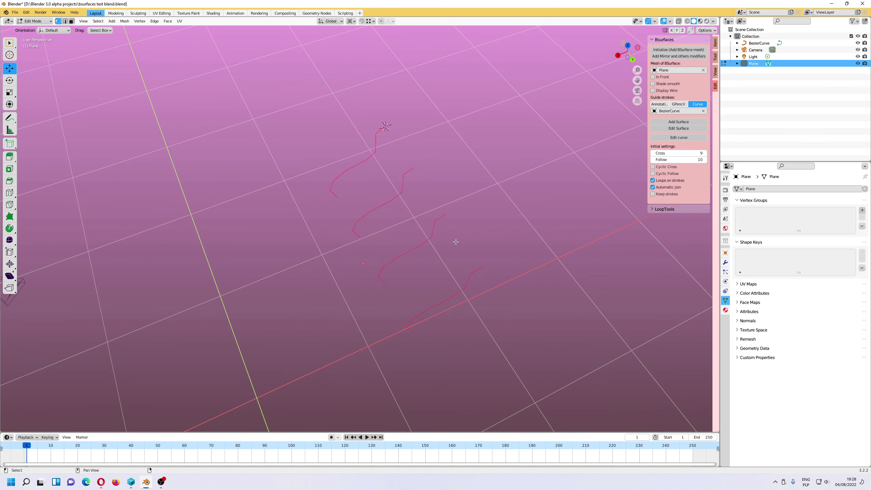
# Back in Object Mode, delete the BezierCurve profile object
pyautogui.click(34, 21)
pyautogui.click(33, 30)
pyautogui.click(359, 164)
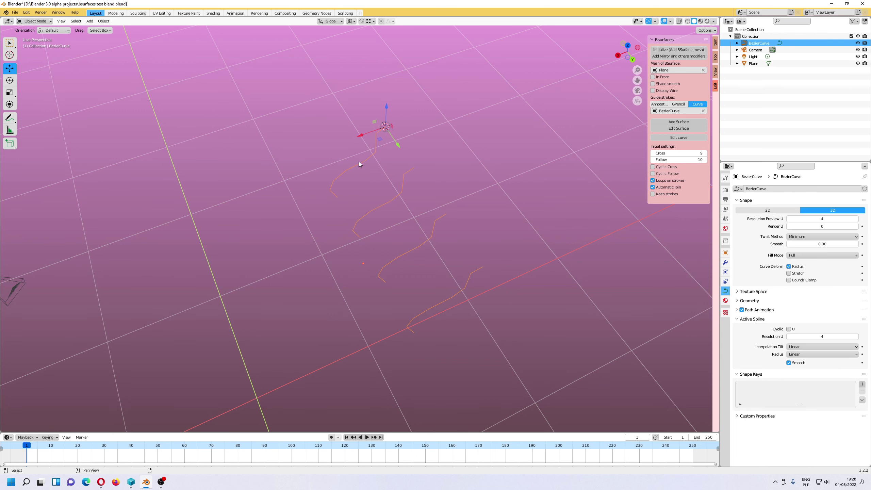
pyautogui.press('Delete')
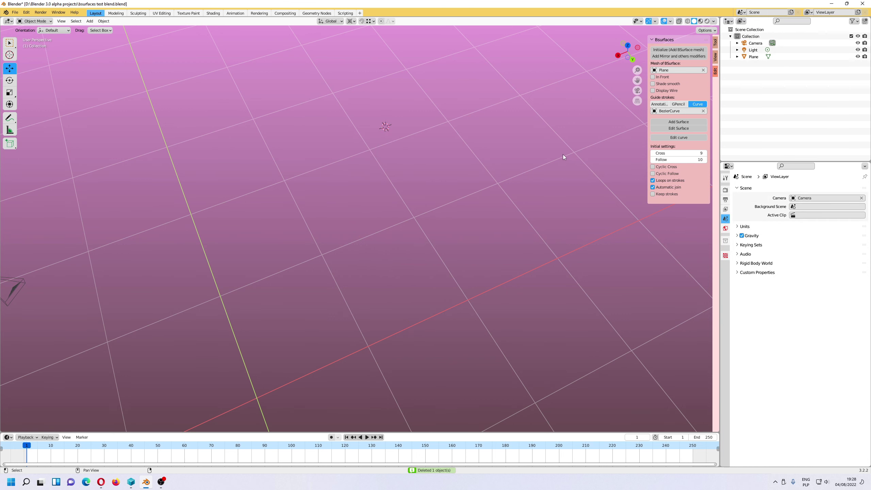
pyautogui.moveTo(565, 155); pyautogui.dragTo(607, 77, button='middle')
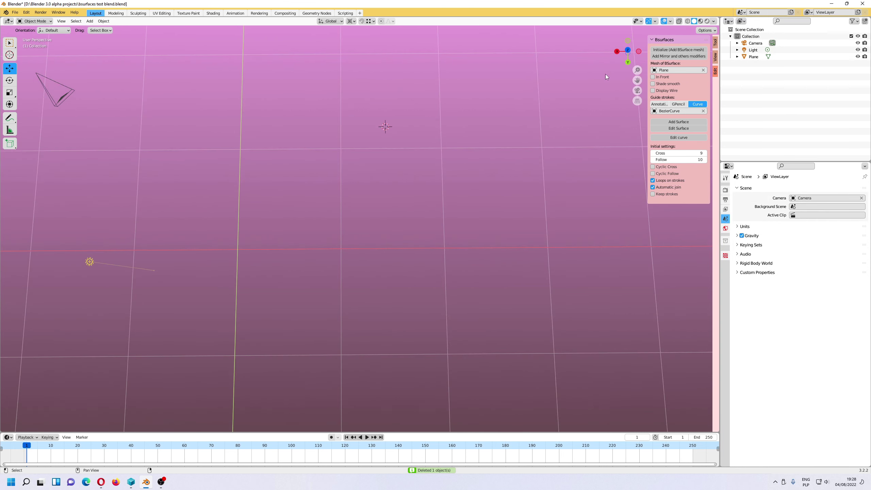
# Switch to orthographic top view and place the 3D cursor on the grid
pyautogui.click(628, 50)
pyautogui.press('KP_5')
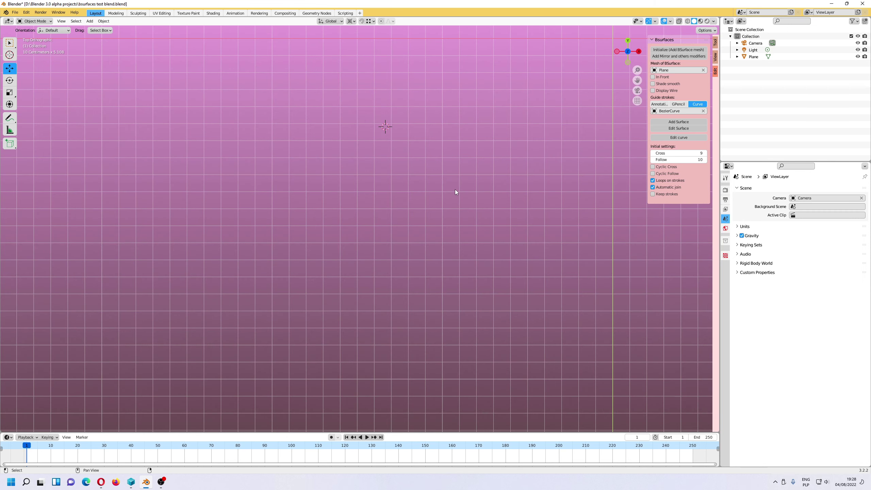
pyautogui.keyDown('shift'); pyautogui.rightClick(357, 244); pyautogui.keyUp('shift')
pyautogui.moveTo(398, 242); pyautogui.dragTo(497, 219, button='middle')
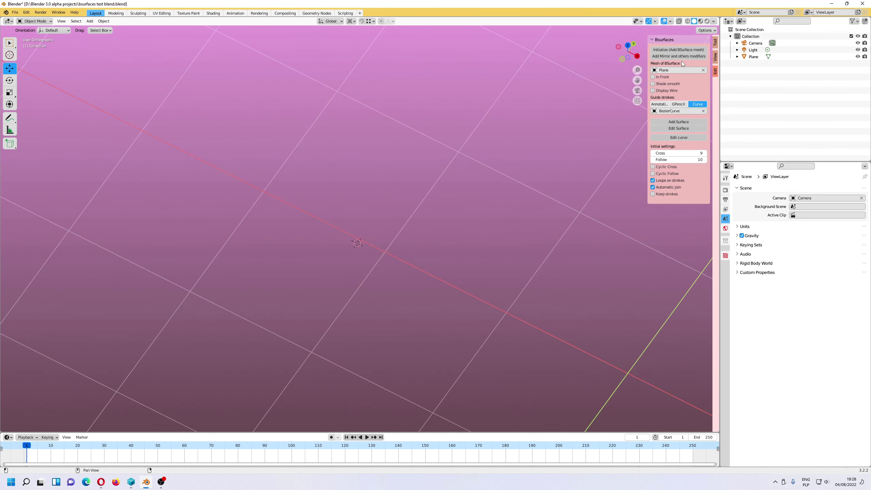
pyautogui.click(627, 45)
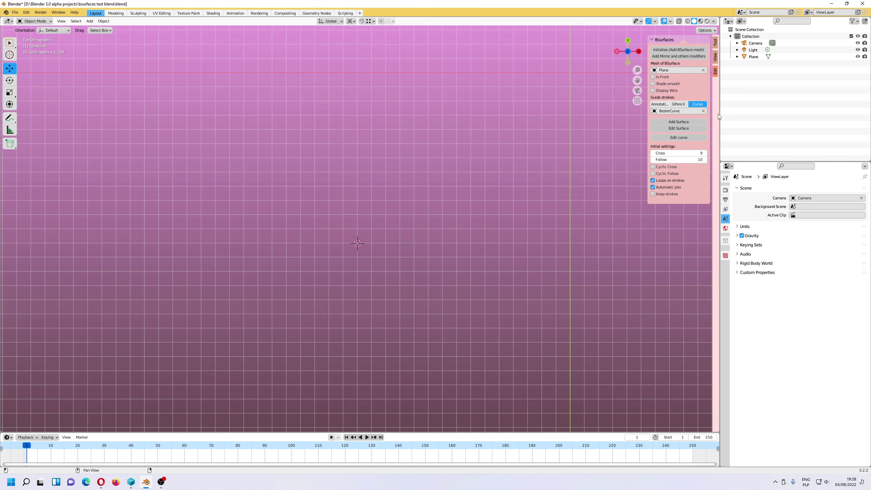
# With Annotation guide strokes, draw a vase side profile and convert it to Annotation_curve
pyautogui.click(660, 104)
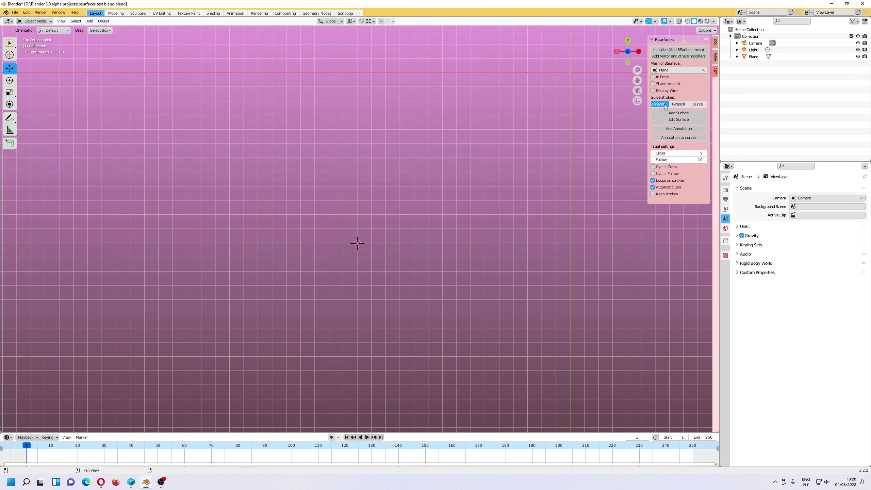
pyautogui.click(673, 129)
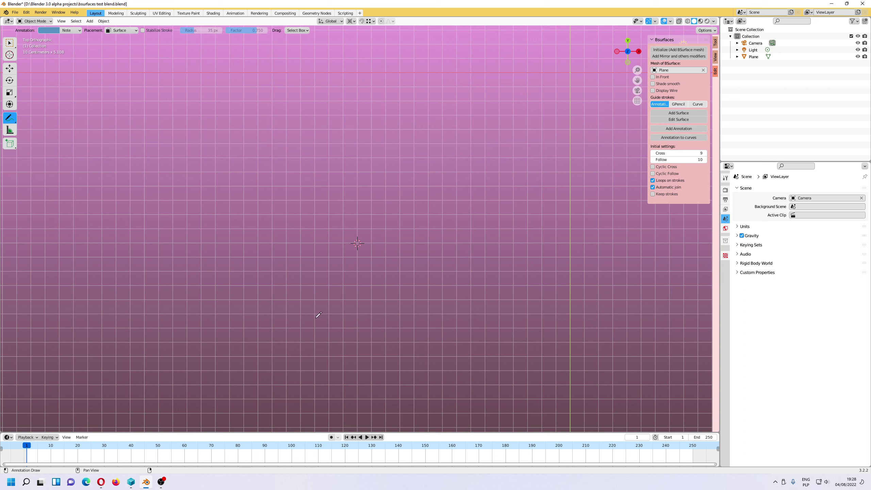
pyautogui.moveTo(369, 357)
pyautogui.mouseDown()
pyautogui.moveTo(302, 323)
pyautogui.moveTo(257, 257)
pyautogui.mouseUp()
pyautogui.moveTo(285, 185)
pyautogui.mouseDown()
pyautogui.moveTo(335, 152)
pyautogui.moveTo(343, 108)
pyautogui.moveTo(331, 110)
pyautogui.moveTo(336, 98)
pyautogui.moveTo(349, 98)
pyautogui.mouseUp()
pyautogui.click(9, 68)
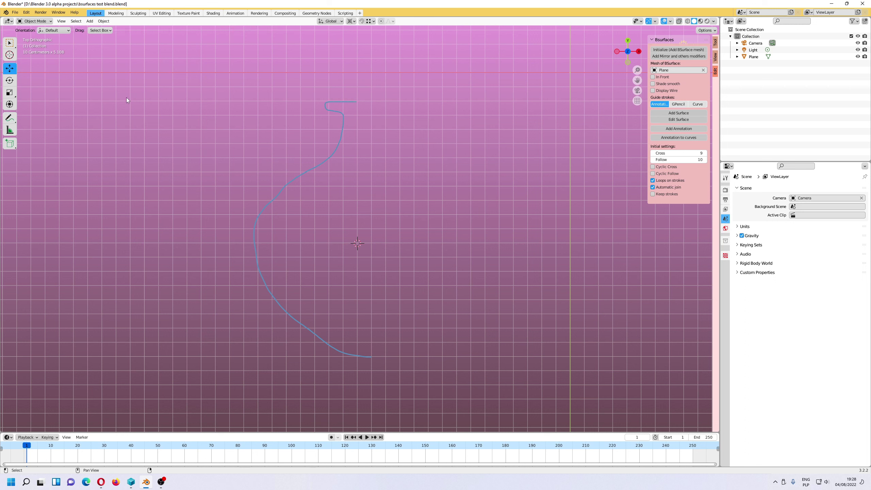
pyautogui.click(686, 138)
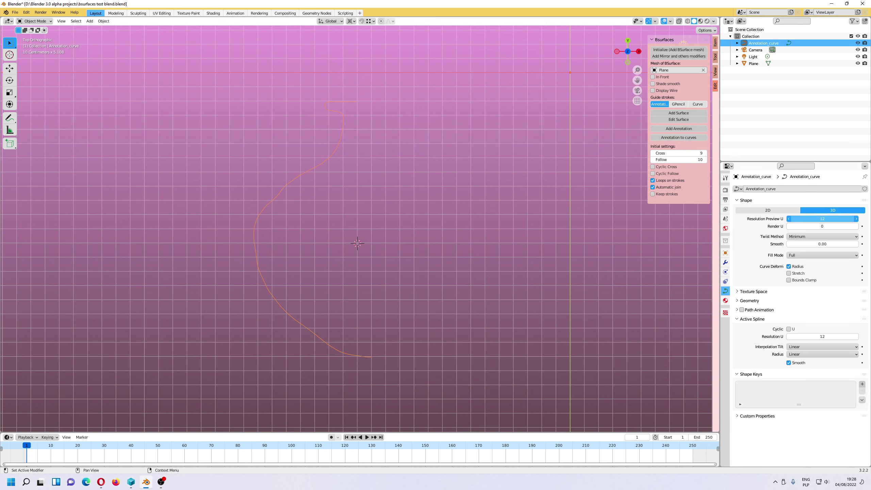
# In Edit Mode, decimate the profile curve with Ratio 0.026
pyautogui.press('Tab')
pyautogui.click(107, 22)
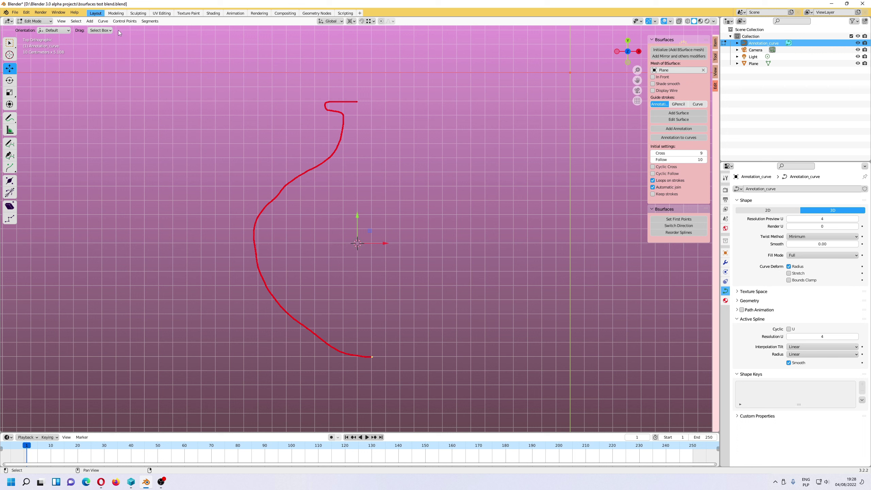
pyautogui.click(102, 22)
pyautogui.moveTo(122, 104)
pyautogui.click(177, 110)
pyautogui.moveTo(87, 424); pyautogui.dragTo(78, 424)
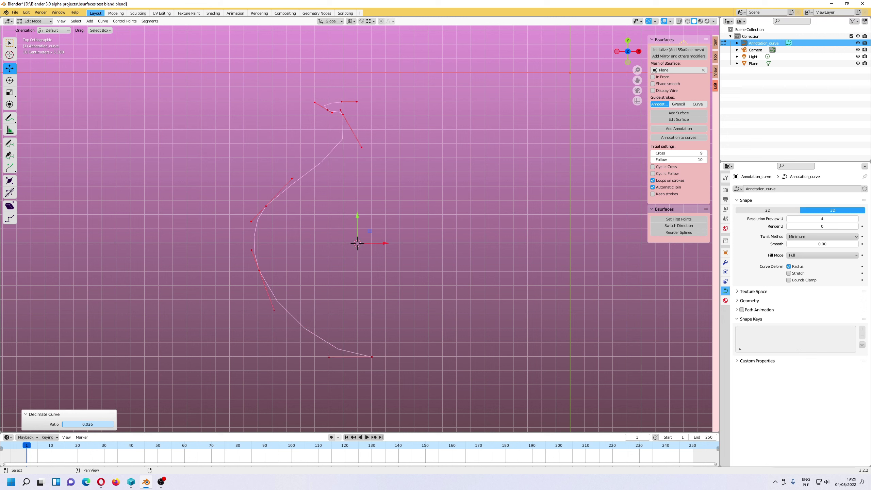
# Box-select all the curve's control points and tilt the view
pyautogui.click(269, 272)
pyautogui.scroll(-2, 335, 199)
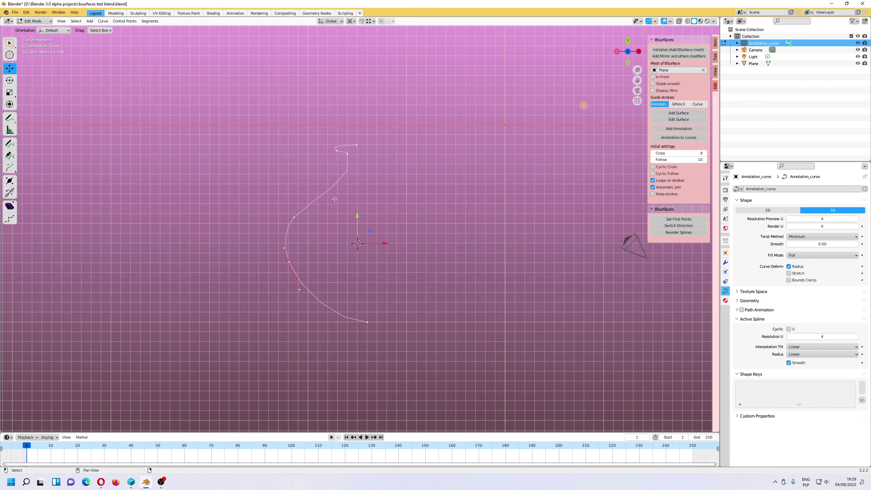
pyautogui.click(374, 314)
pyautogui.moveTo(249, 109); pyautogui.dragTo(410, 348)
pyautogui.moveTo(403, 322); pyautogui.dragTo(427, 245, button='middle')
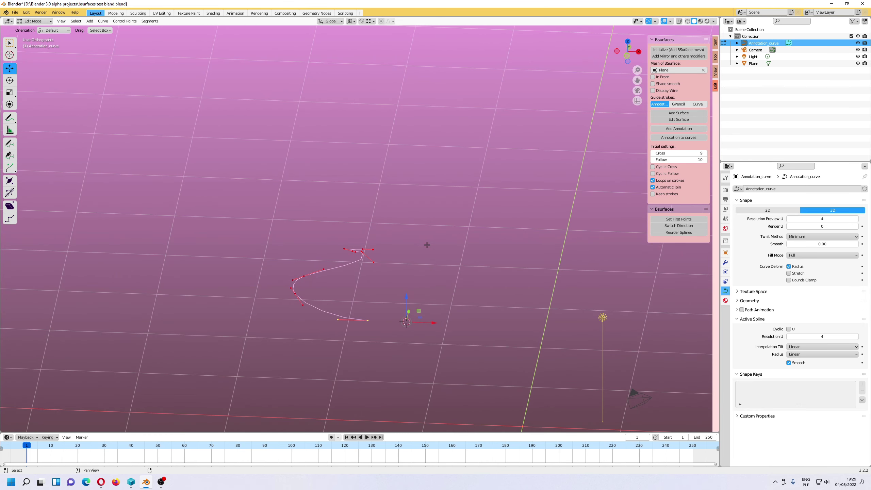
# Rotate the profile about Y and add a duplicate rotated about 90° around Y
pyautogui.click(427, 244)
pyautogui.click(9, 80)
pyautogui.moveTo(429, 308); pyautogui.dragTo(427, 308)
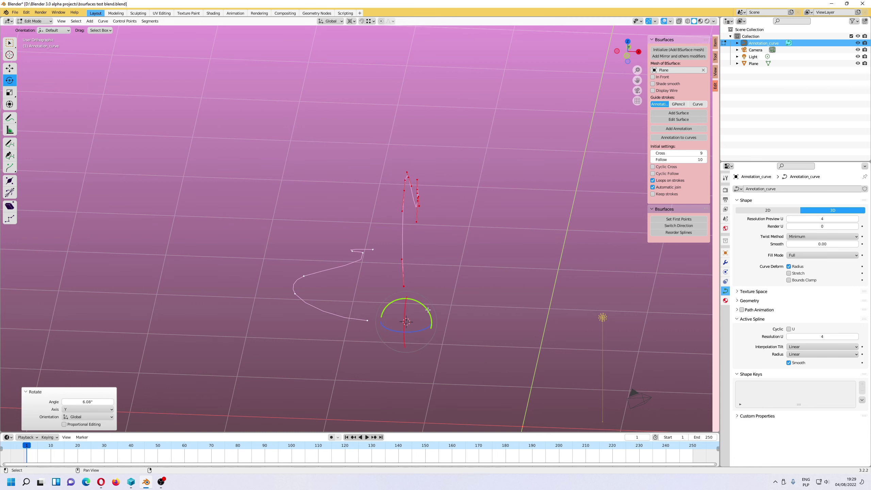
pyautogui.scroll(-2, 428, 309)
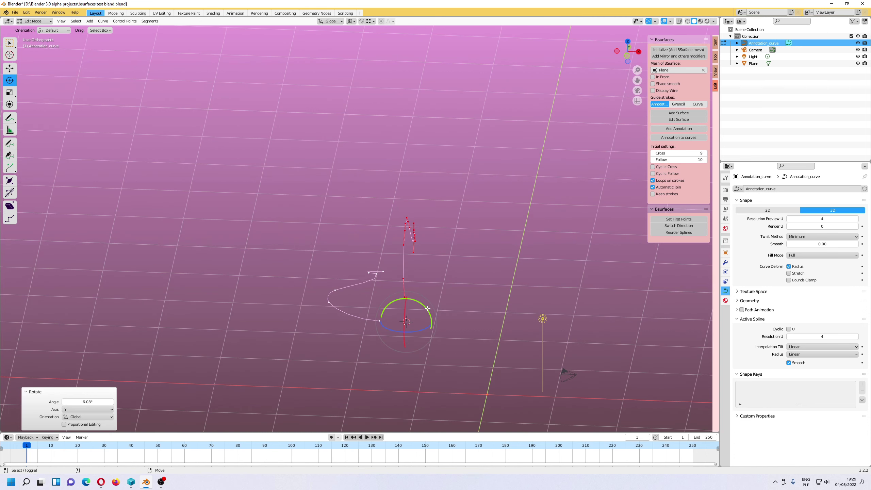
pyautogui.hotkey('shift', 'd')
pyautogui.rightClick(428, 309)
pyautogui.moveTo(426, 306); pyautogui.dragTo(452, 357)
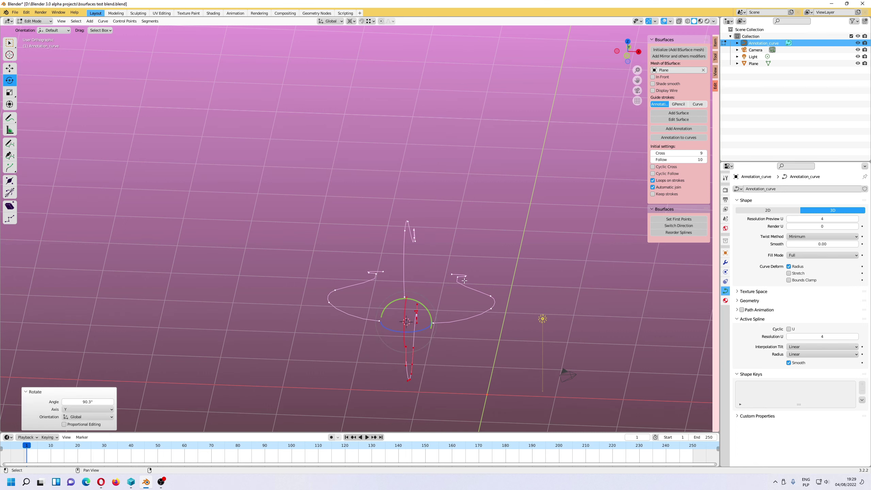
# Snap the 3D cursor to the top ends of the three curves, then switch to perspective
pyautogui.moveTo(464, 280); pyautogui.dragTo(511, 280, button='middle')
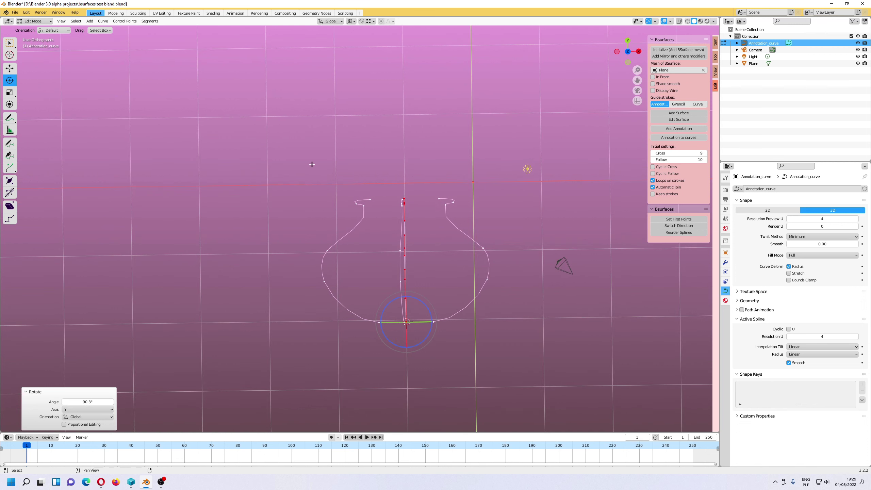
pyautogui.moveTo(311, 164); pyautogui.dragTo(469, 213)
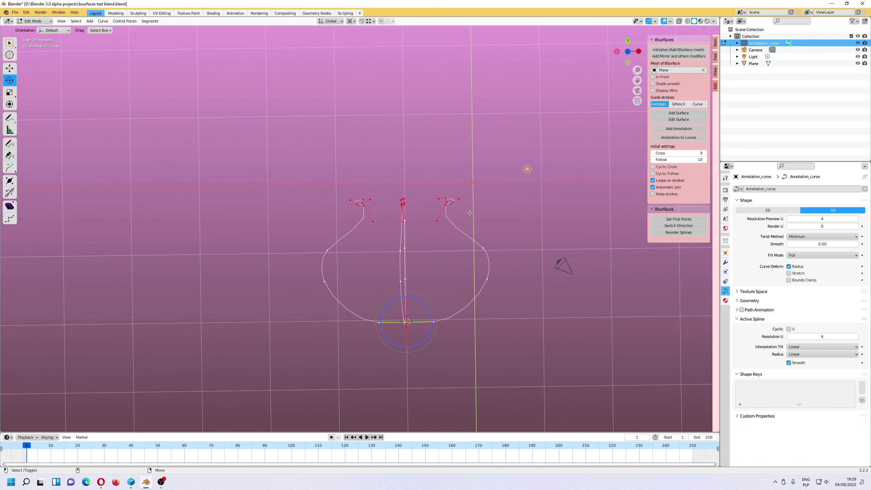
pyautogui.hotkey('shift', 's')
pyautogui.click(470, 215)
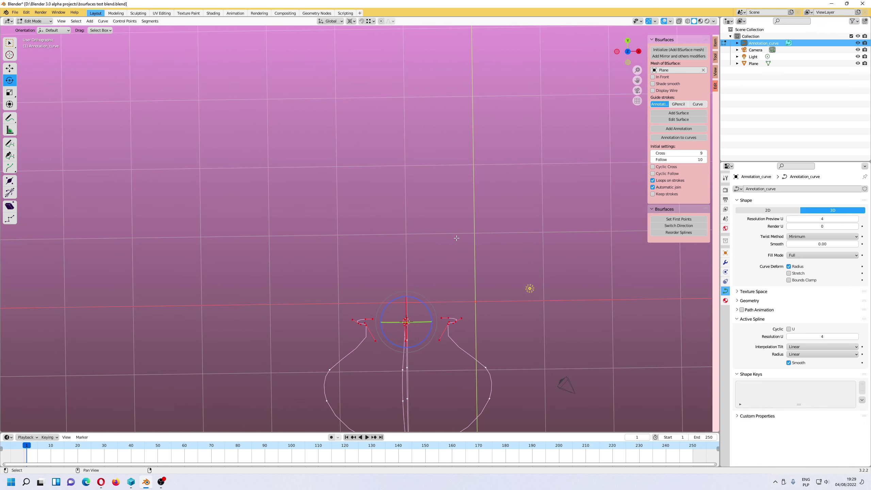
pyautogui.hotkey('shift', 'space')
pyautogui.press('s')
pyautogui.moveTo(456, 238); pyautogui.dragTo(361, 307, button='middle')
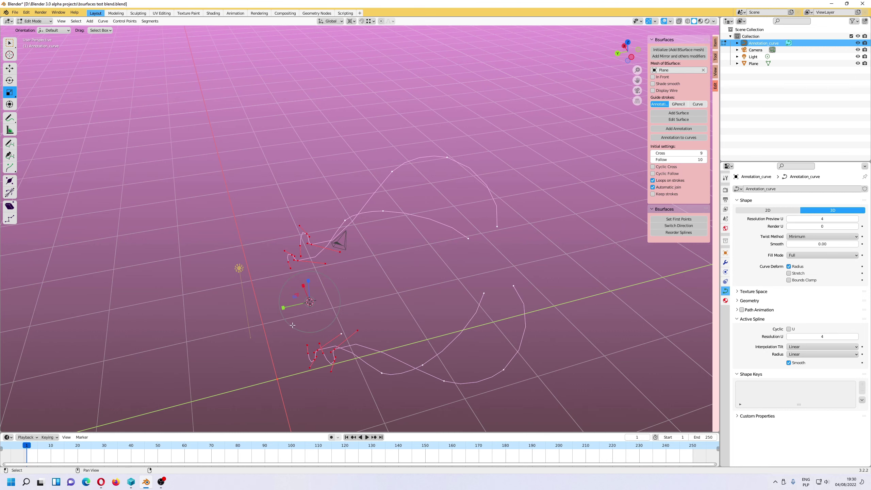
# Scale the top ends toward the cursor, snap the cursor to the bottom ends, return to Object Mode
pyautogui.moveTo(292, 325)
pyautogui.mouseDown()
pyautogui.moveTo(311, 308)
pyautogui.moveTo(293, 329)
pyautogui.mouseUp()
pyautogui.moveTo(293, 329); pyautogui.dragTo(405, 243, button='middle')
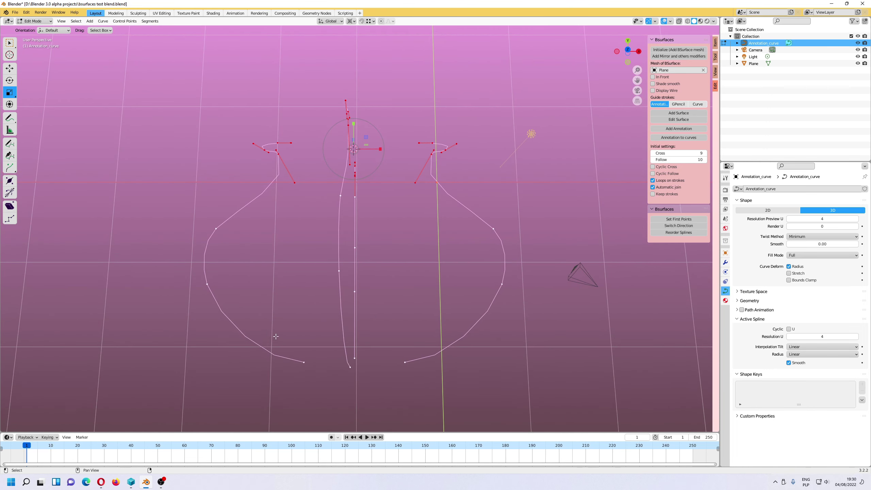
pyautogui.moveTo(272, 334); pyautogui.dragTo(422, 384)
pyautogui.hotkey('shift', 's')
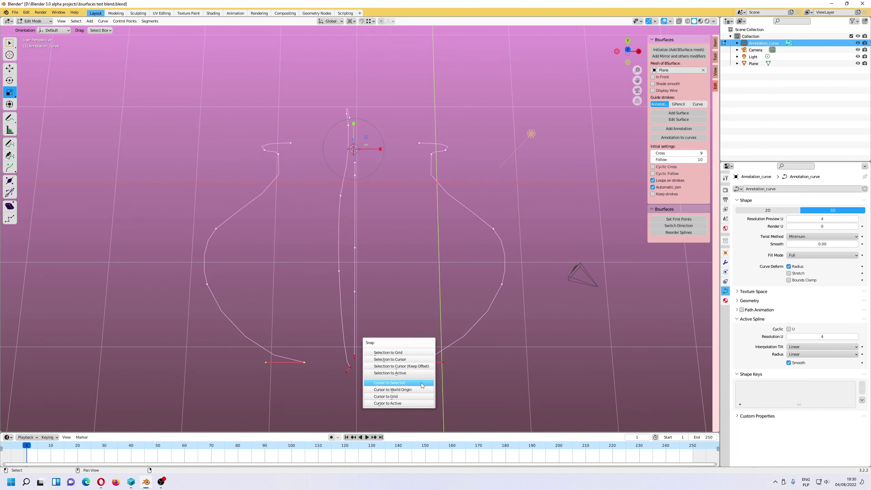
pyautogui.click(422, 383)
pyautogui.press('Tab')
pyautogui.moveTo(413, 380); pyautogui.dragTo(377, 309, button='middle')
pyautogui.click(89, 21)
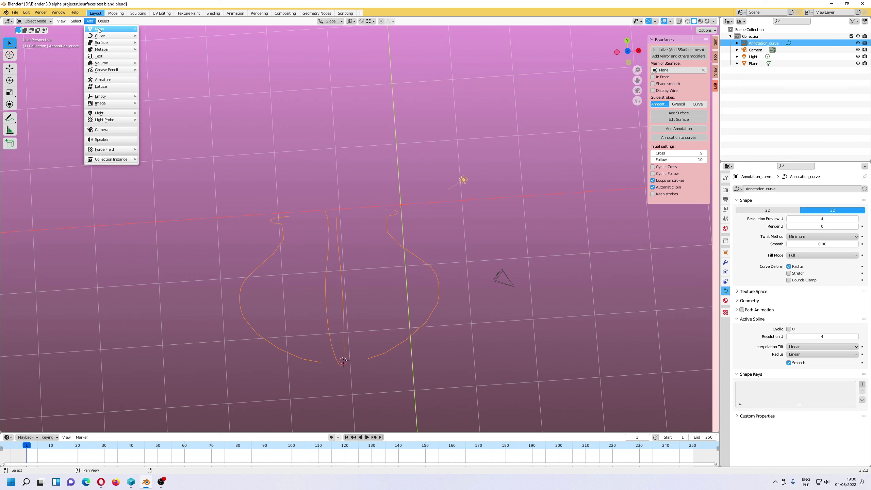
# Add a plane at the cursor, raise it above the curves and shrink it to 0.278
pyautogui.moveTo(106, 28)
pyautogui.click(161, 30)
pyautogui.scroll(-3, 348, 250)
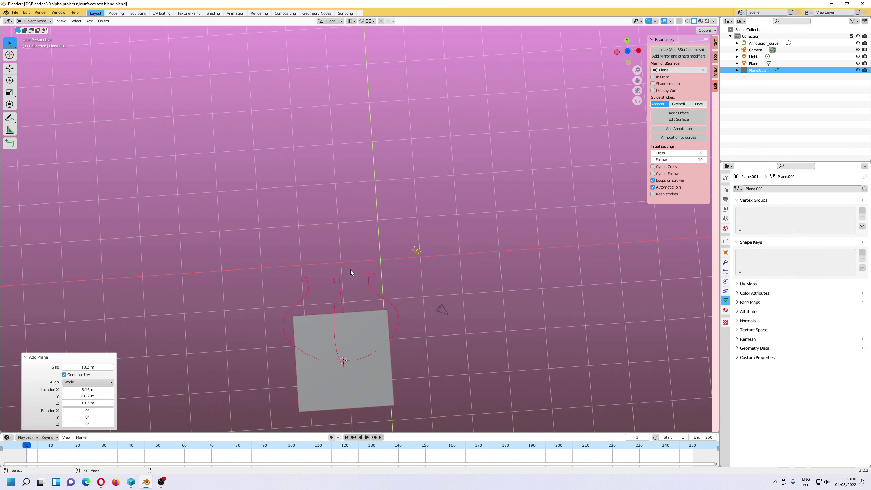
pyautogui.hotkey('shift', 'space')
pyautogui.press('g')
pyautogui.moveTo(348, 347); pyautogui.dragTo(330, 174)
pyautogui.hotkey('shift', 'space')
pyautogui.press('s')
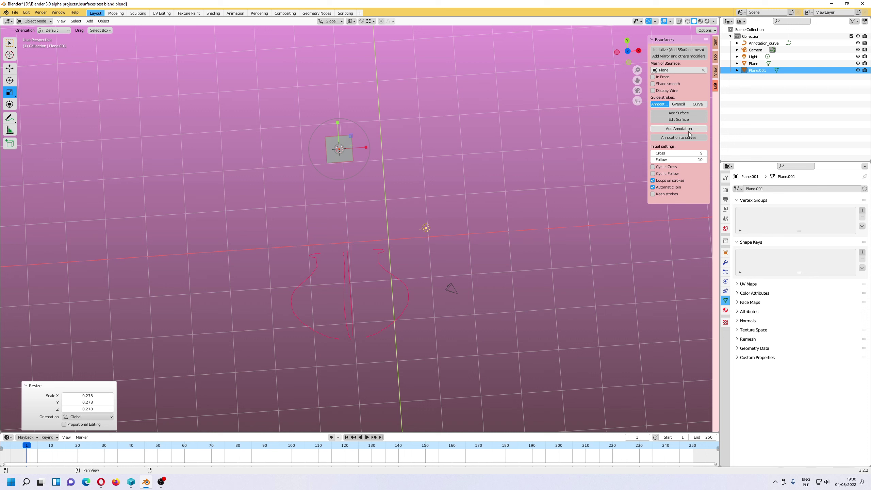
# Pick the small Plane.001 as the Bsurfaces mesh
pyautogui.click(703, 70)
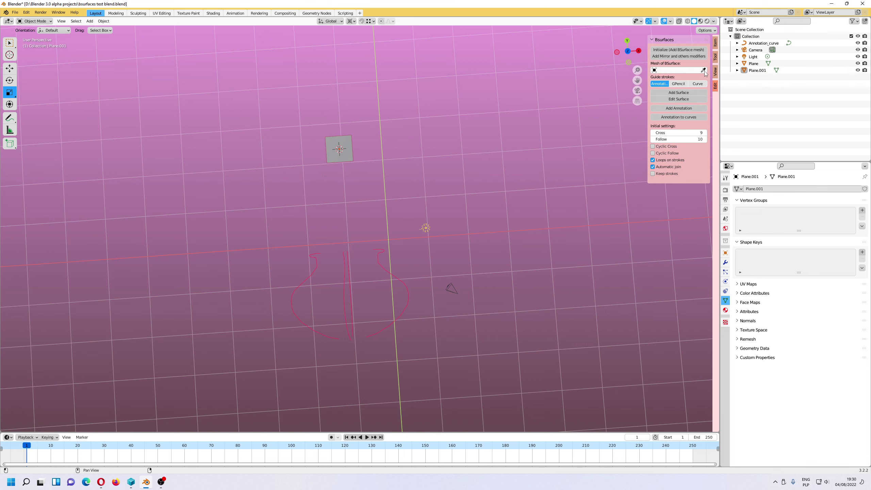
pyautogui.click(704, 70)
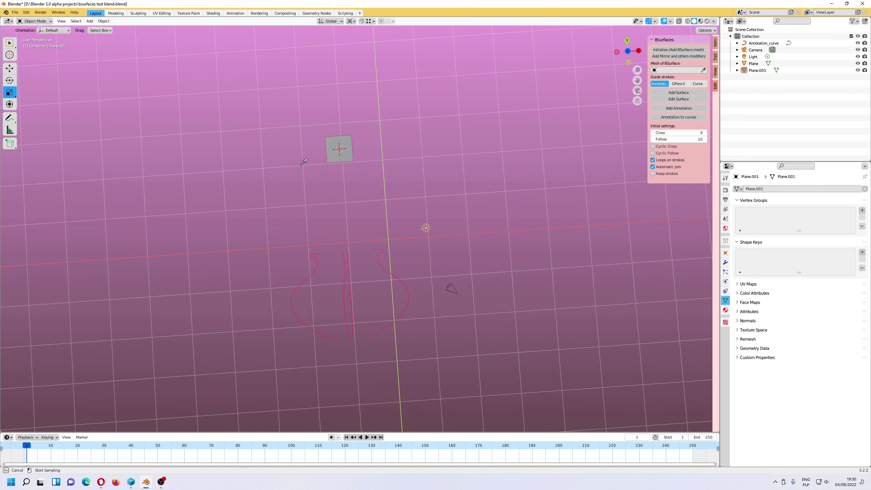
pyautogui.click(330, 151)
pyautogui.hotkey('alt', 'a')
# Set Guide strokes to Curve with Annotation_curve as the guide
pyautogui.click(697, 104)
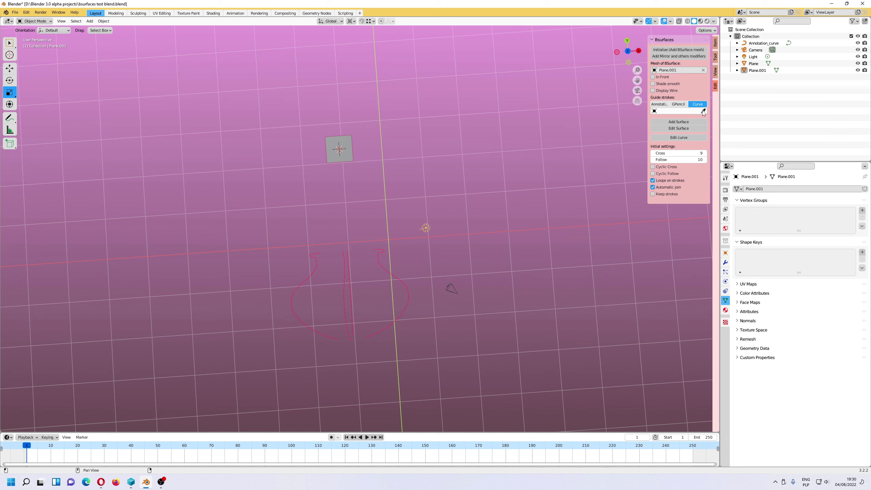
pyautogui.click(703, 111)
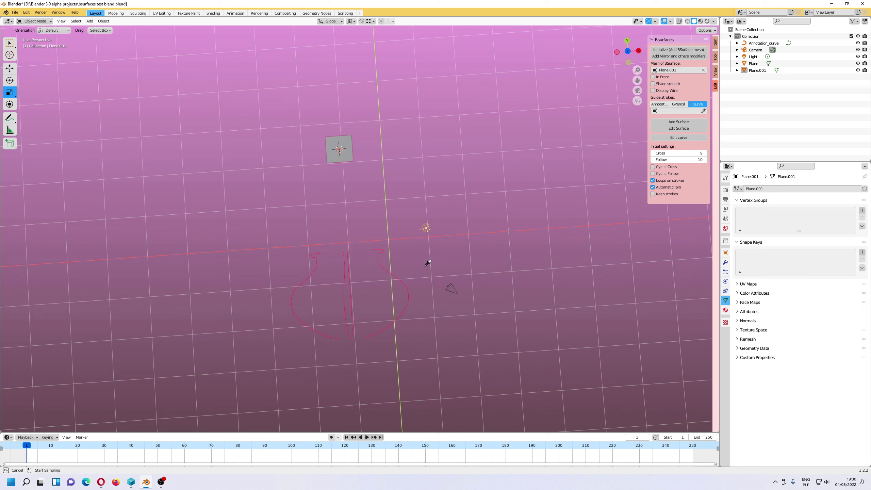
pyautogui.click(385, 264)
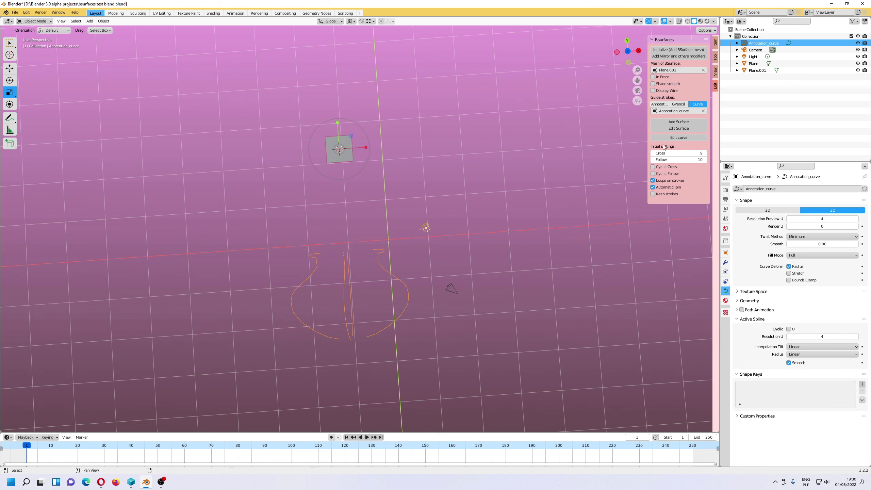
# Add a Bsurfaces vase surface from the curves with Cyclic Cross, 5 Follow and 28 Cross divisions
pyautogui.click(679, 128)
pyautogui.click(678, 121)
pyautogui.moveTo(377, 240); pyautogui.dragTo(274, 275, button='middle')
pyautogui.click(26, 385)
pyautogui.moveTo(206, 309); pyautogui.dragTo(148, 342, button='middle')
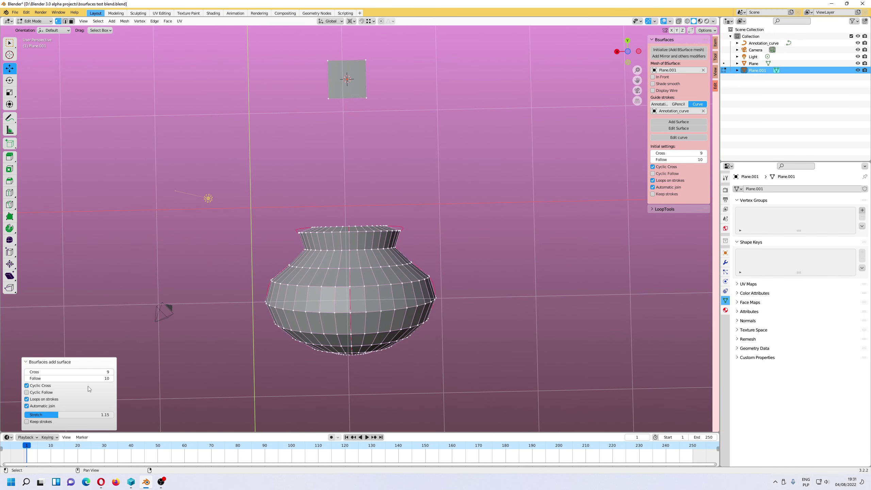
pyautogui.moveTo(101, 378); pyautogui.dragTo(80, 378)
pyautogui.moveTo(72, 372); pyautogui.dragTo(103, 372)
pyautogui.moveTo(343, 275); pyautogui.dragTo(329, 337, button='middle')
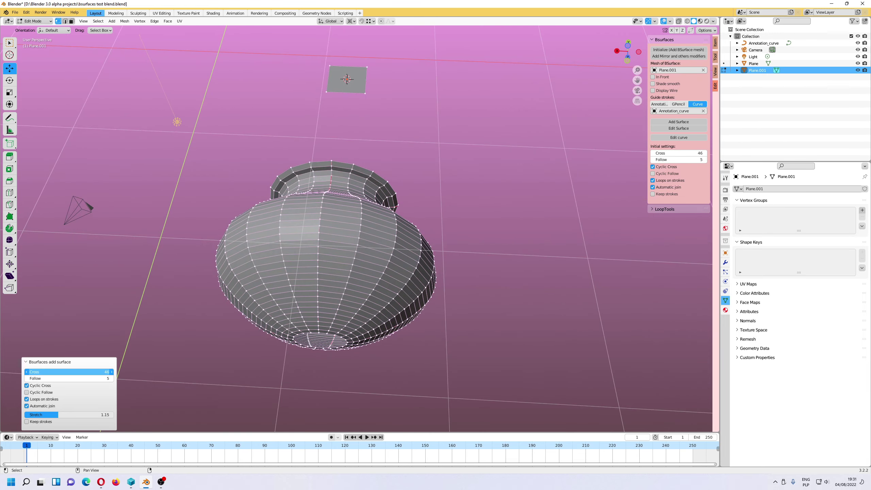
pyautogui.moveTo(89, 372); pyautogui.dragTo(71, 372)
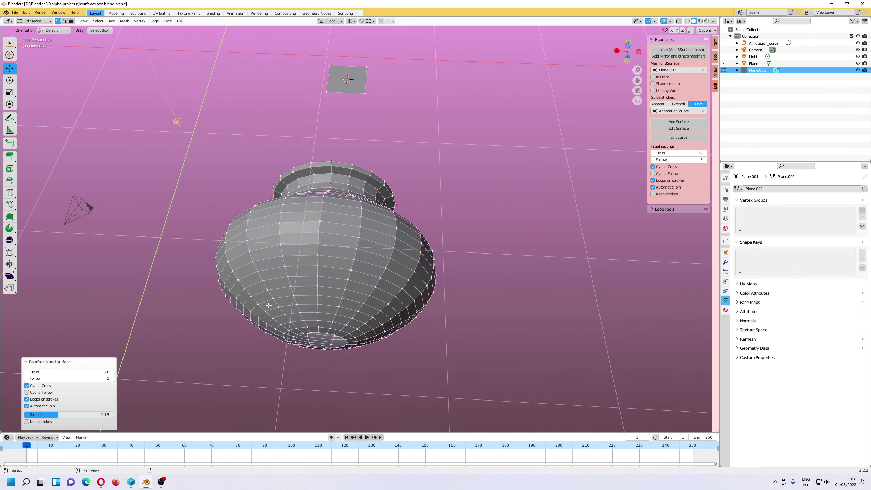
pyautogui.moveTo(269, 305); pyautogui.dragTo(327, 195, button='middle')
# Select all vertices of the leftover plane and delete them
pyautogui.click(328, 97)
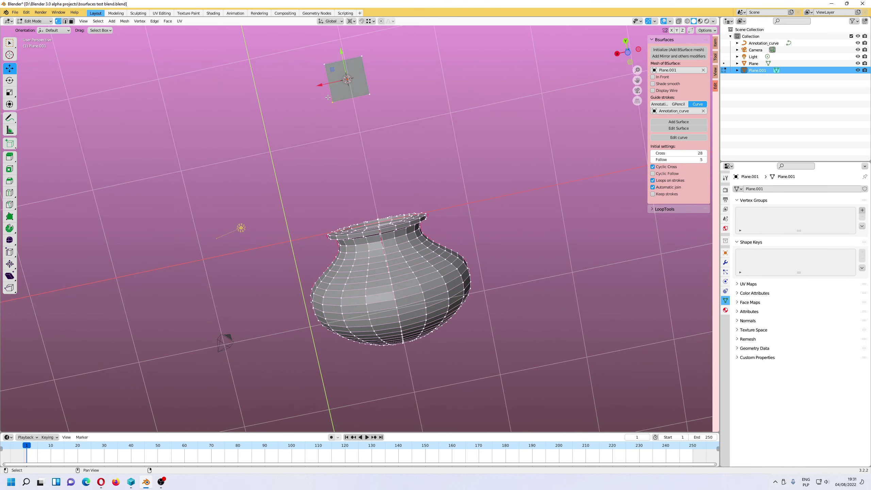
pyautogui.press('ctrl+KP_Add')
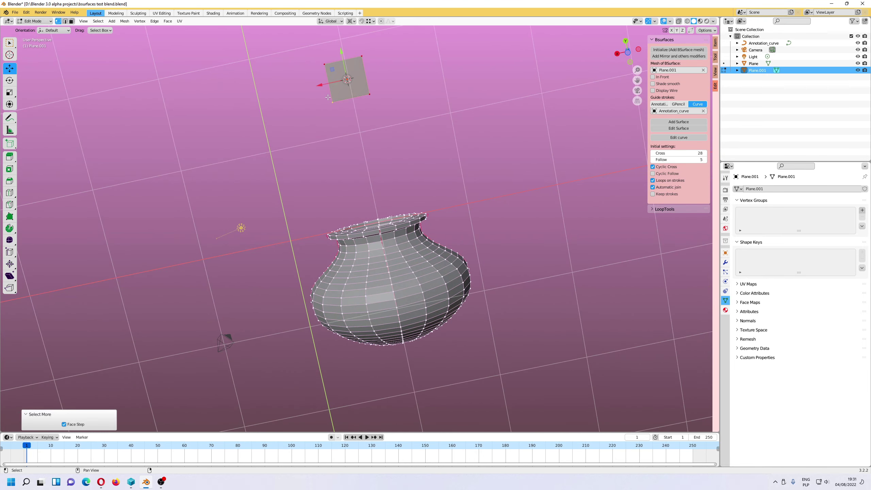
pyautogui.press('x')
pyautogui.click(101, 481)
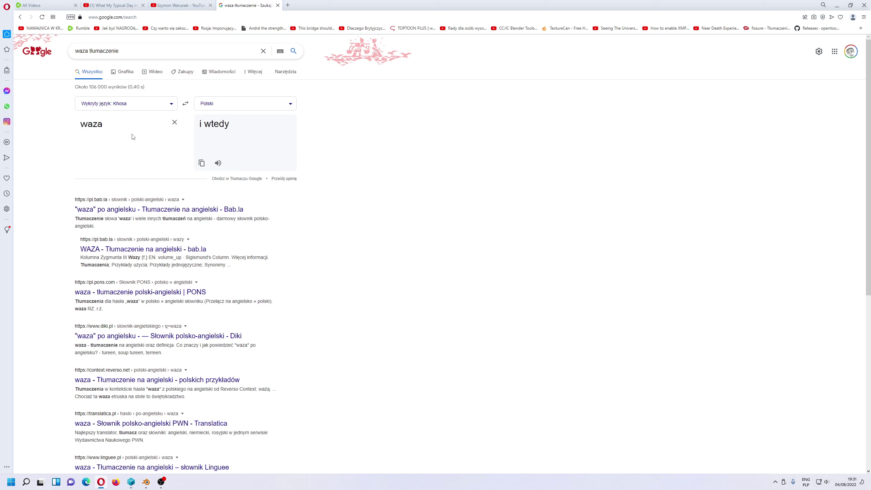
# Read the bab.la translation of 'waza' (bowl, tureen, vase), then return to Blender's Mesh menu
pyautogui.click(139, 210)
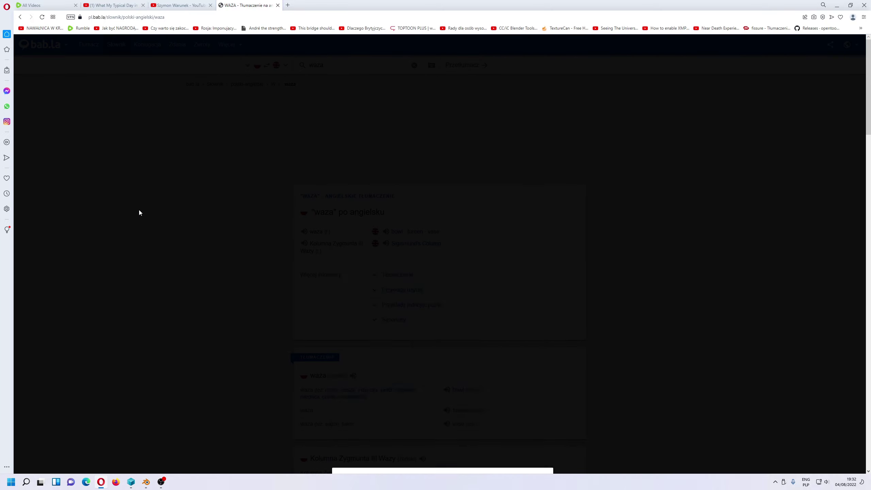
pyautogui.click(466, 183)
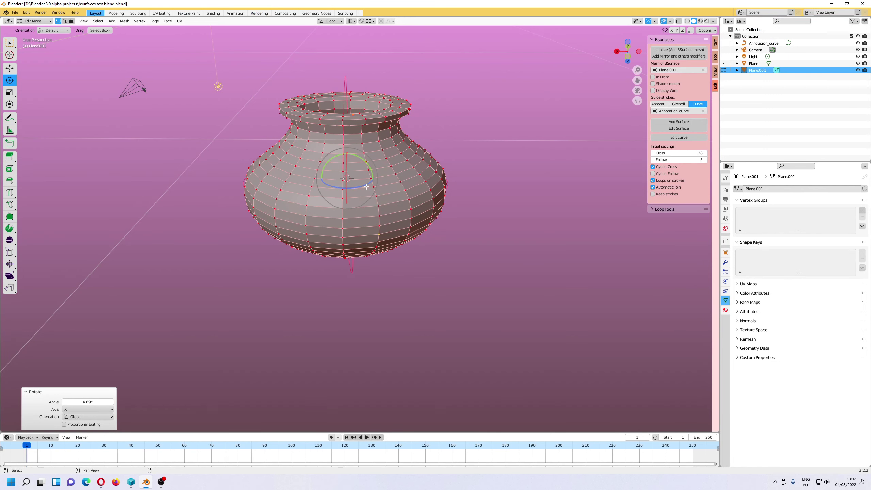
pyautogui.click(125, 21)
pyautogui.moveTo(136, 133)
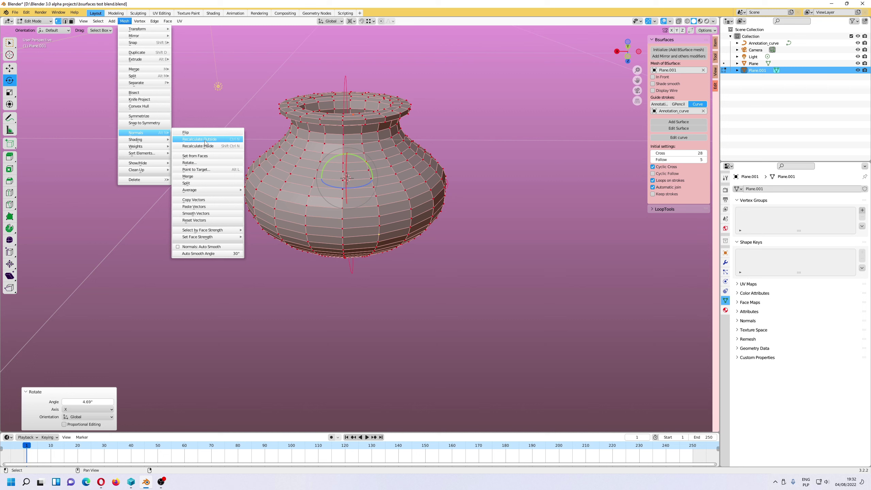
# Recalculate the vase normals outside, shade it smooth, and return to Object Mode with 30° Auto Smooth
pyautogui.click(192, 141)
pyautogui.click(124, 21)
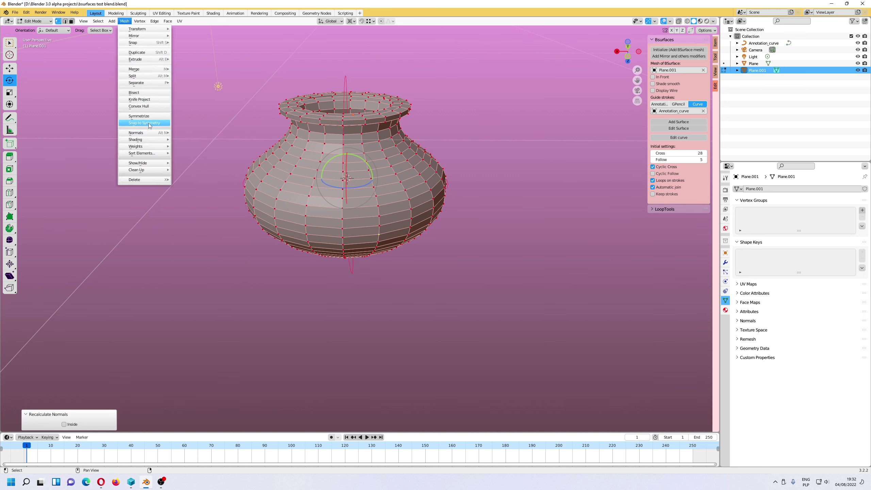
pyautogui.moveTo(145, 135)
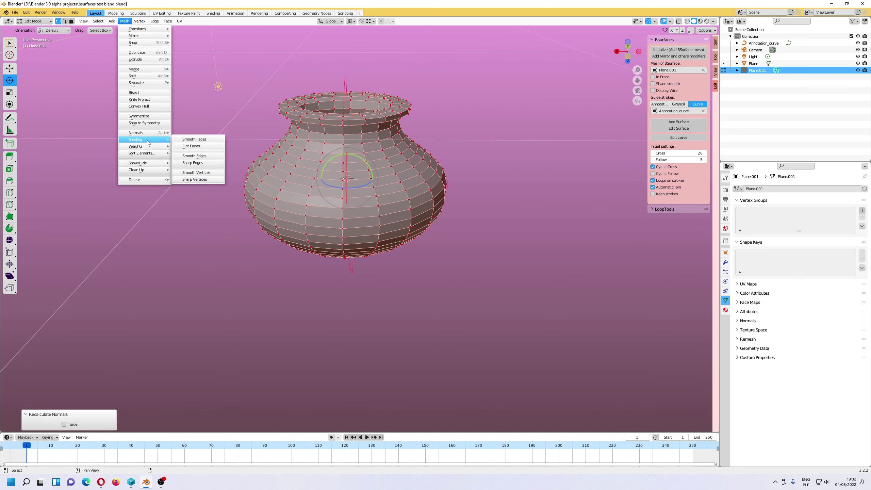
pyautogui.click(206, 140)
pyautogui.press('Tab')
# Add a Solidify modifier to the vase and apply it, giving the walls thickness
pyautogui.click(726, 262)
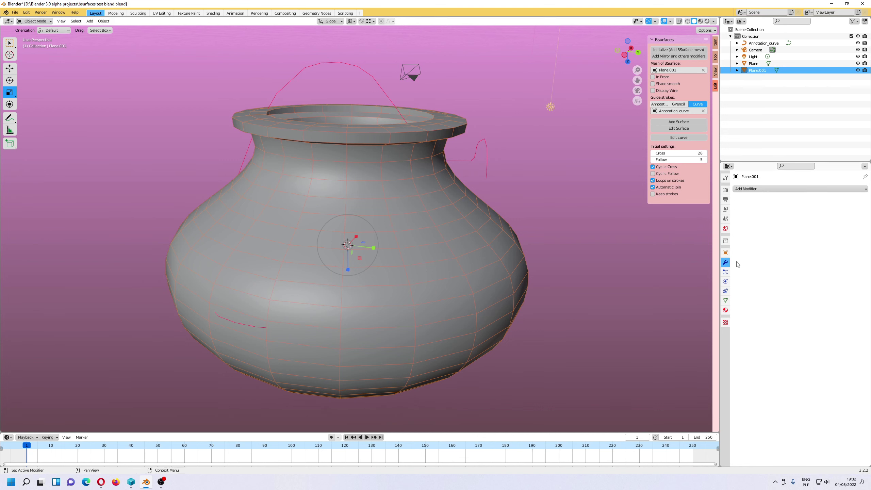
pyautogui.click(759, 189)
pyautogui.click(738, 307)
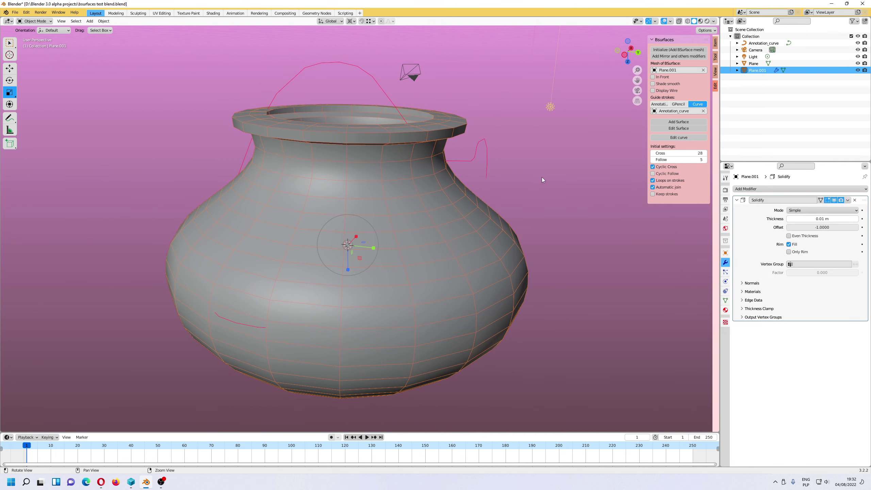
pyautogui.moveTo(542, 179); pyautogui.dragTo(549, 199, button='middle')
pyautogui.hotkey('ctrl', 'a')
pyautogui.moveTo(563, 241); pyautogui.dragTo(585, 264, button='middle')
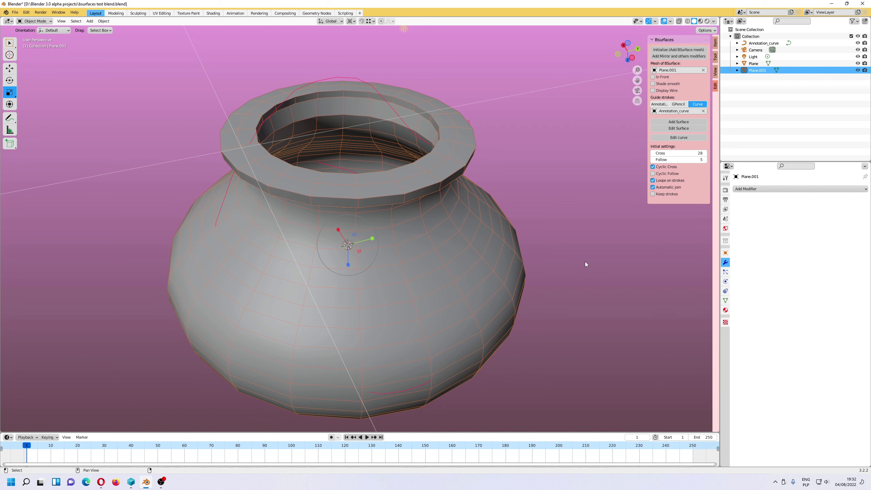